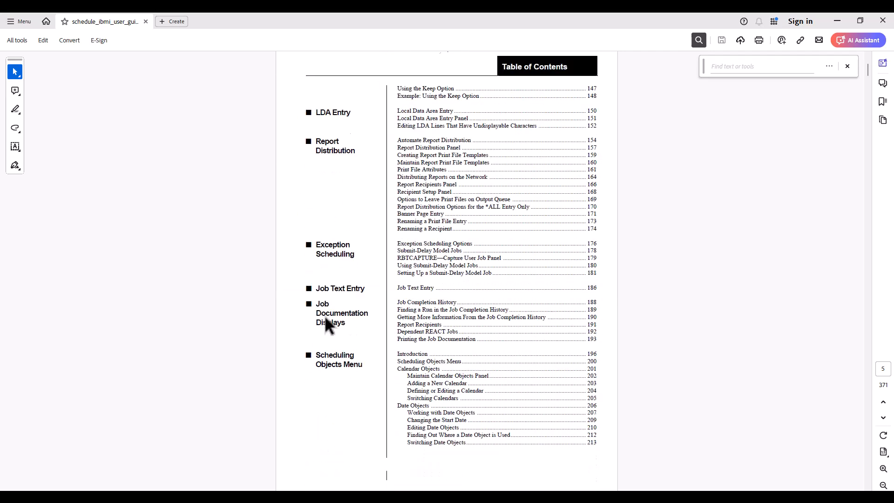
- Open the Security Restrictions section from the guide's table of contents and read on through Accessing Robot Schedule Security
scroll(325, 312, down, 6)
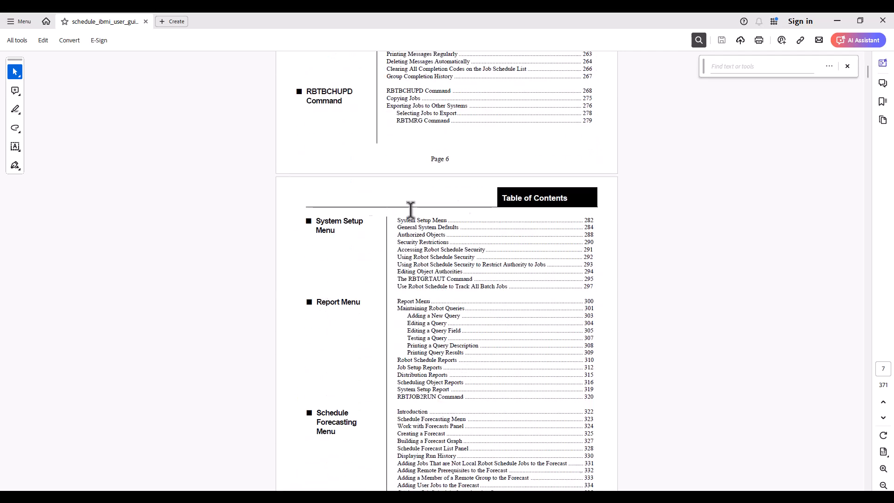
click(434, 242)
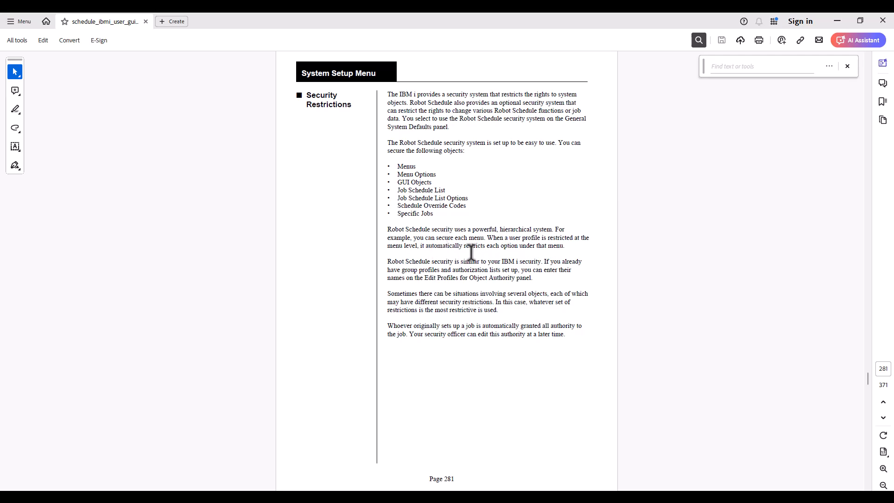
scroll(437, 301, down, 3)
scroll(437, 300, down, 4)
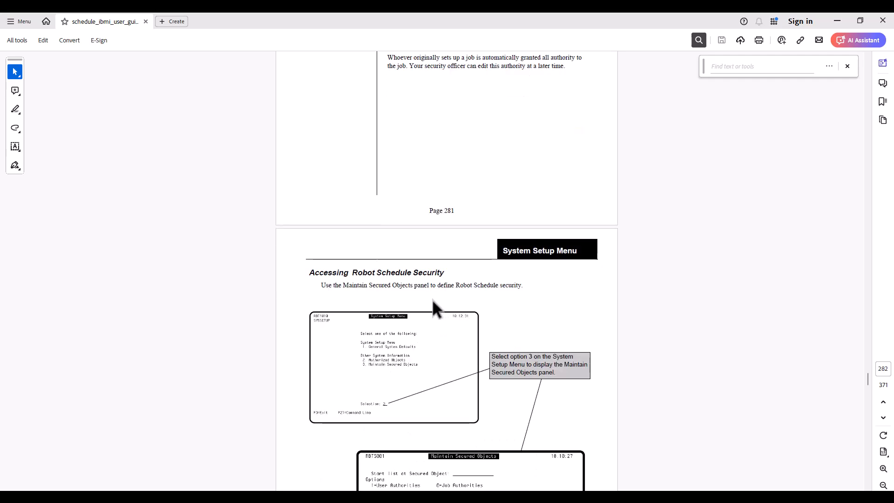
scroll(419, 321, down, 9)
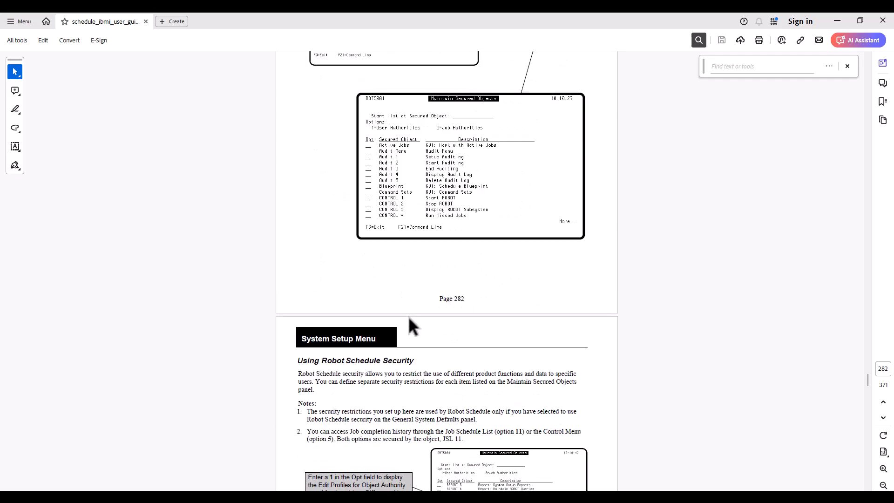
scroll(366, 340, down, 3)
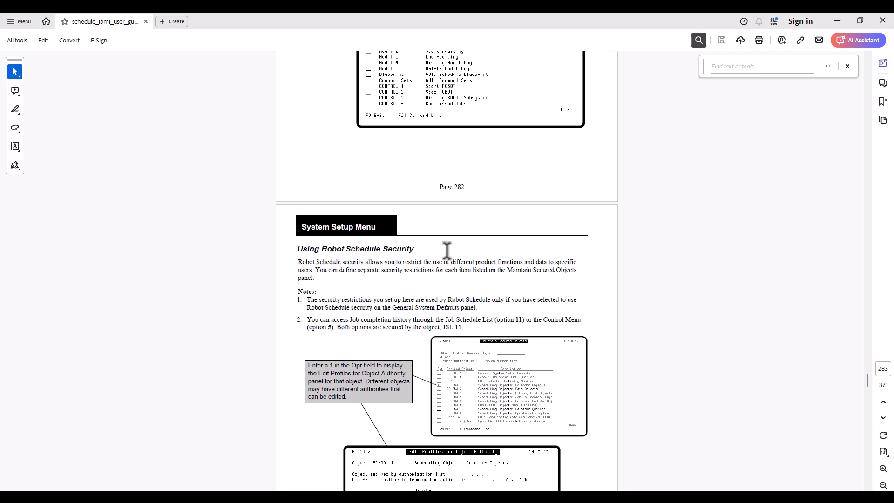
- Read the guide's pages from Using Robot Schedule Security to Editing Object Authorities, selecting the note about the *SECOFR user class
scroll(401, 293, down, 2)
scroll(401, 302, down, 7)
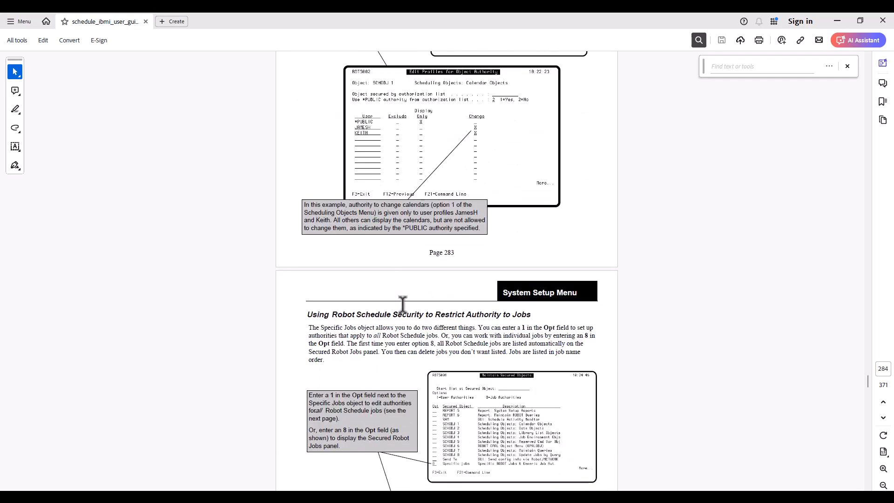
scroll(403, 305, down, 2)
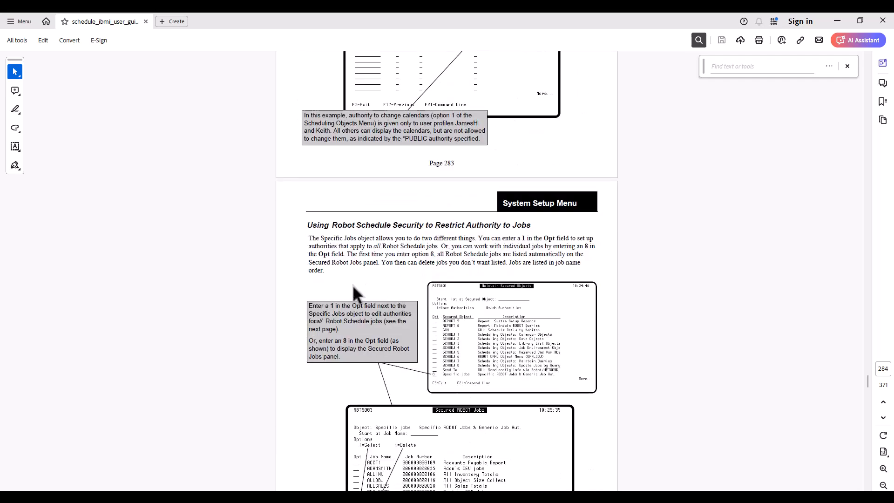
scroll(355, 288, down, 4)
scroll(343, 292, down, 9)
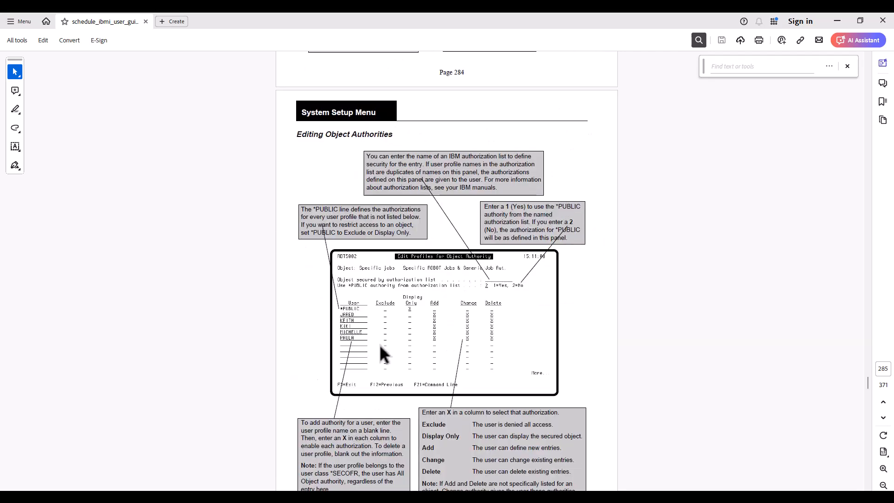
scroll(296, 363, down, 1)
scroll(298, 343, down, 1)
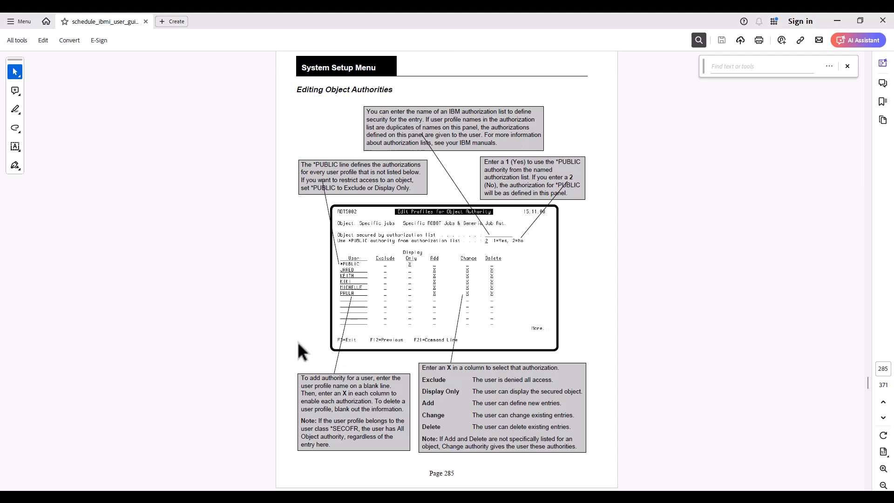
drag(318, 415, 344, 452)
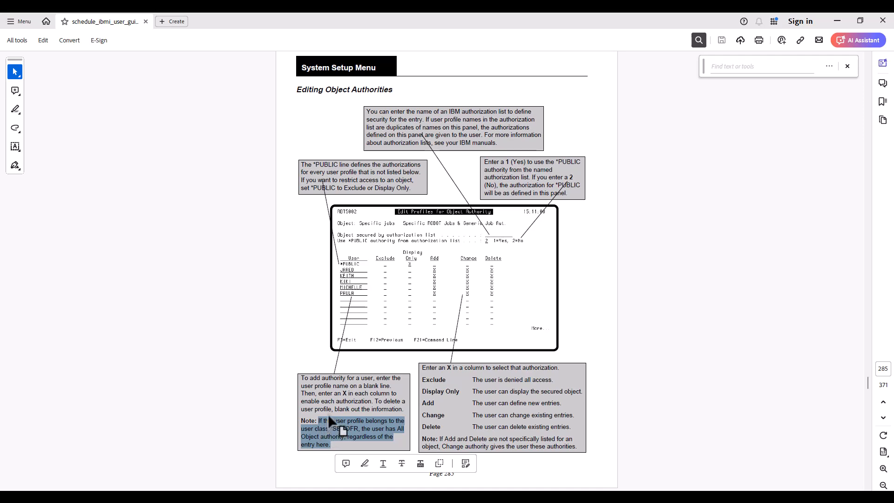
- Read the guide's pages on the RBTGRTAUT command and its parameters, selecting the section heading
scroll(329, 415, down, 3)
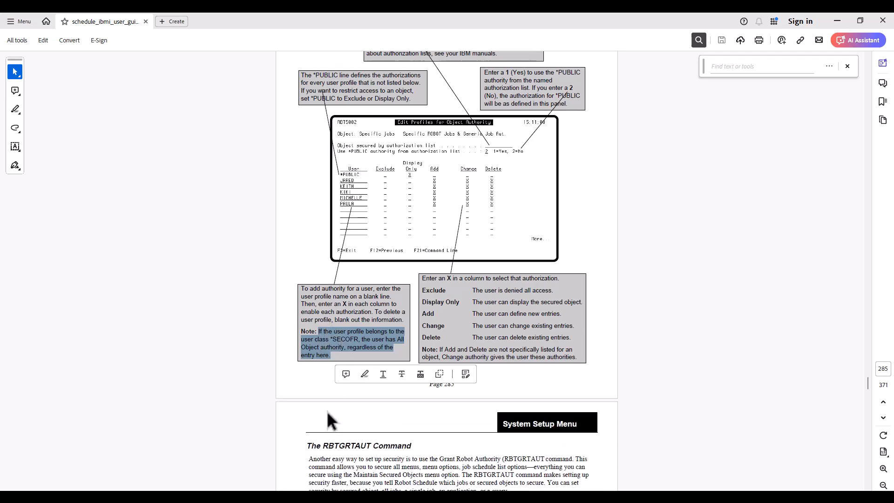
scroll(326, 410, down, 2)
drag(302, 376, 413, 379)
scroll(359, 389, down, 2)
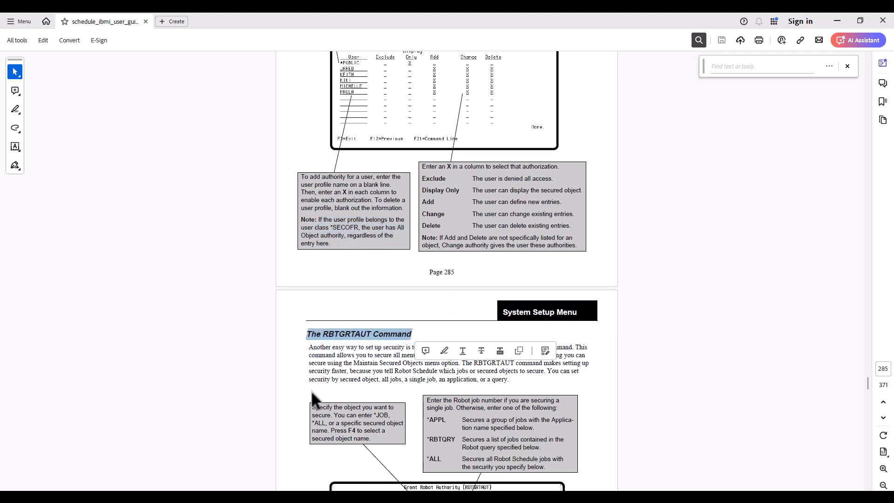
scroll(315, 392, down, 3)
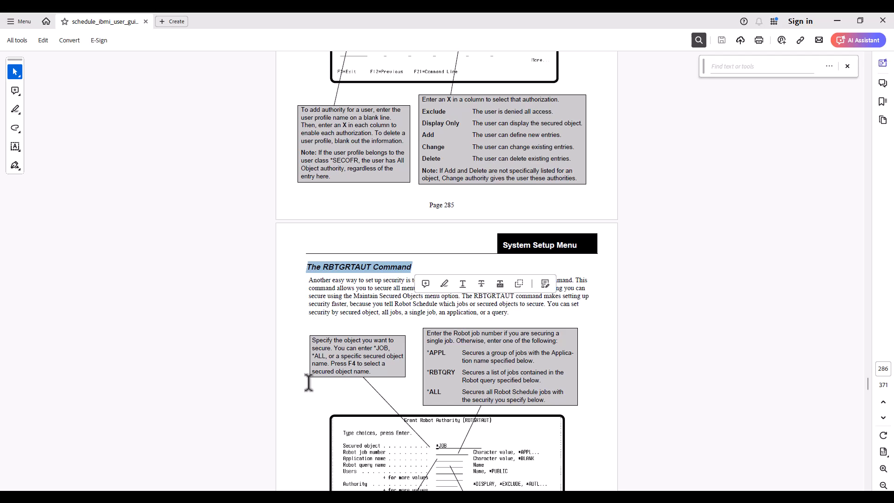
scroll(326, 347, down, 5)
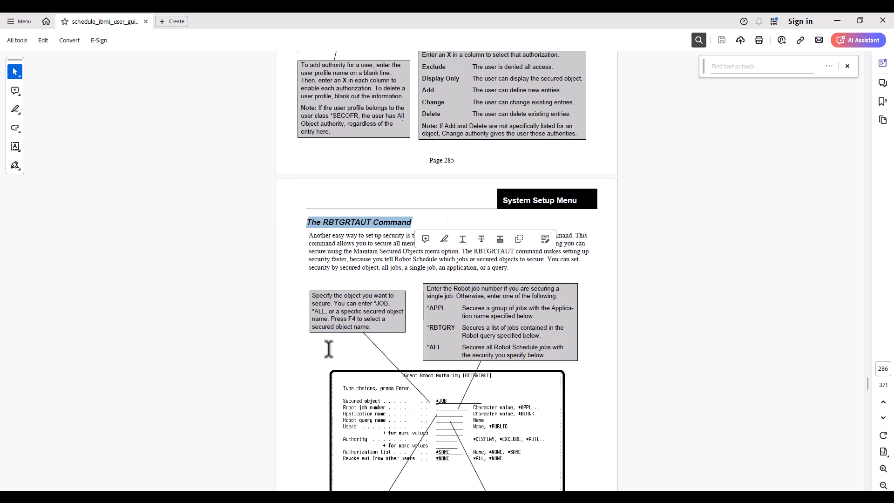
scroll(340, 350, down, 7)
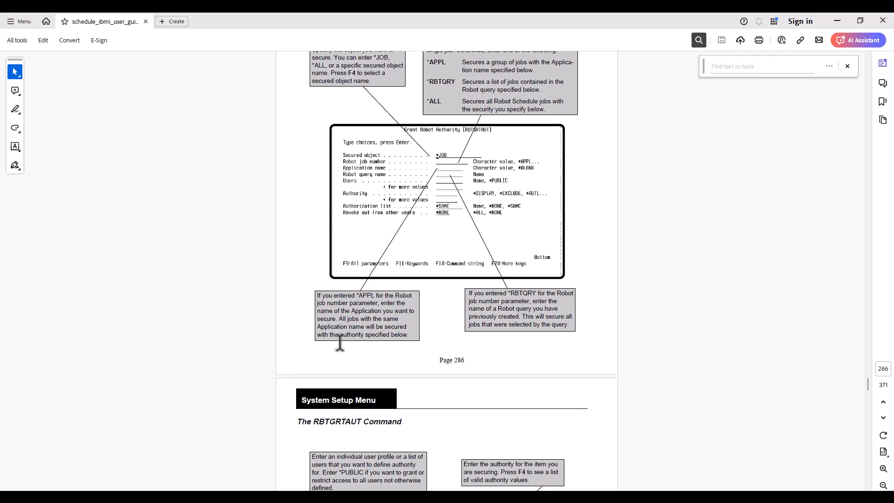
scroll(331, 379, down, 5)
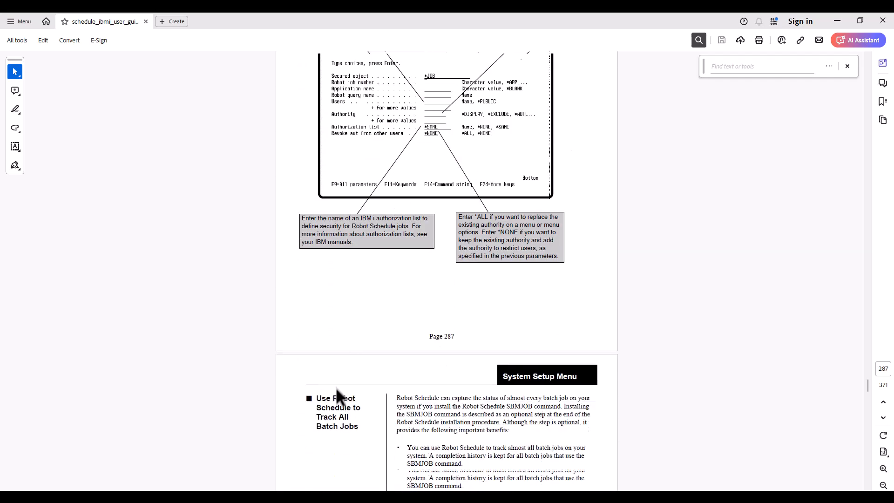
scroll(350, 305, up, 8)
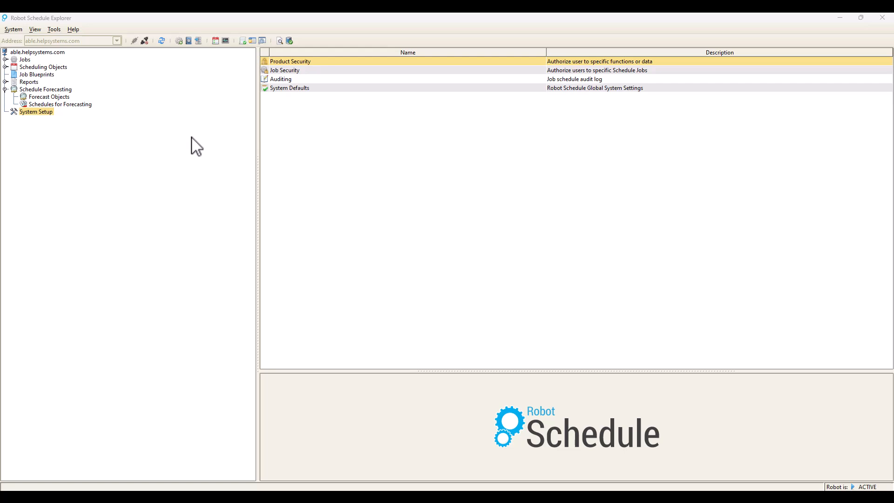
- In Robot Schedule Explorer, view the System Setup reports under Reports, and return to the main System Setup list
click(5, 81)
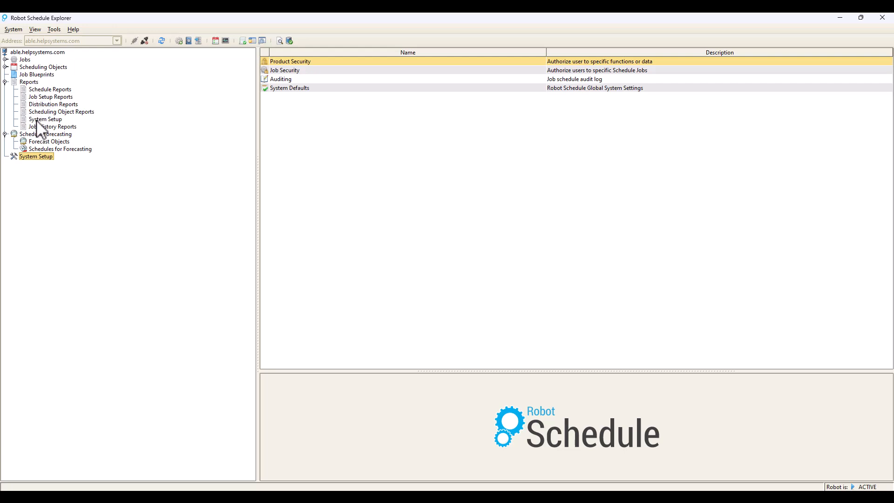
click(37, 120)
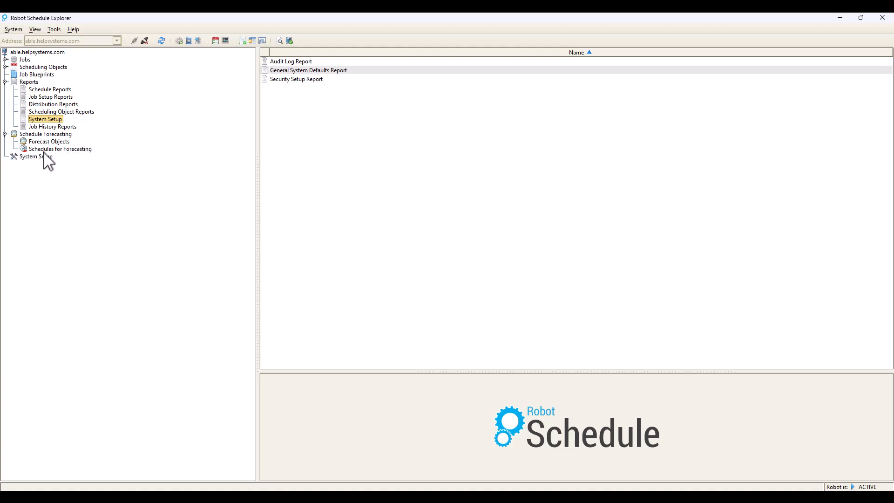
click(21, 157)
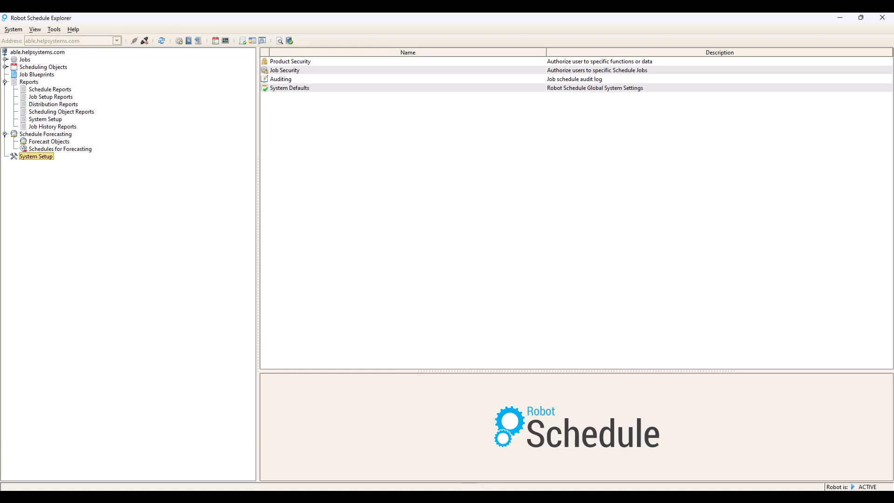
- Switch to 5250 display session B, run the robot command and choose option 1 to reach the Robot Schedule main menu
mouse_move(438, 499)
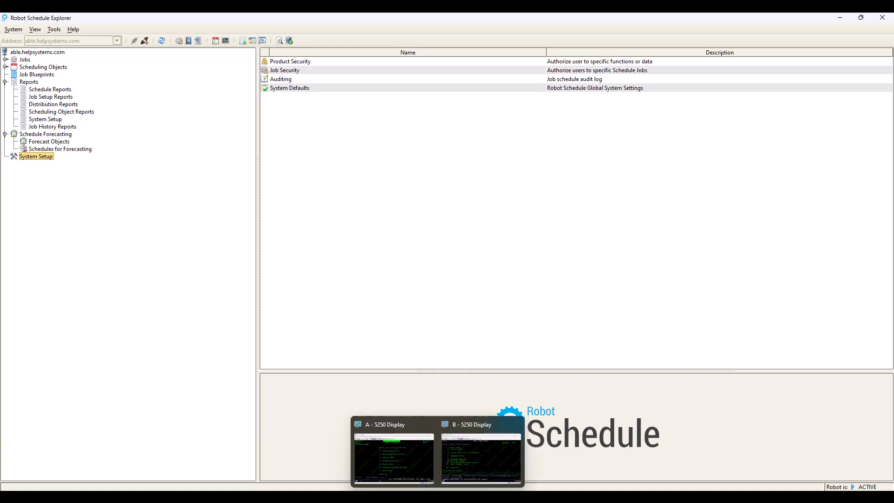
click(468, 458)
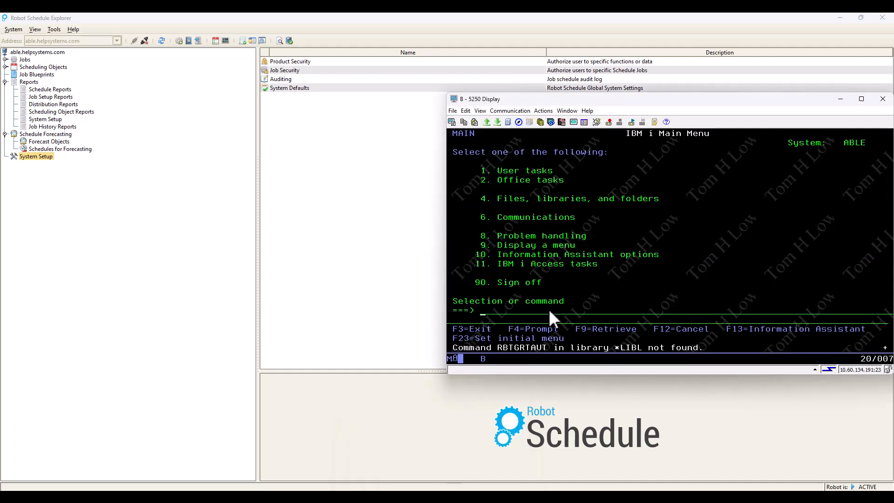
text(robot)
key(Return)
text(1)
key(Return)
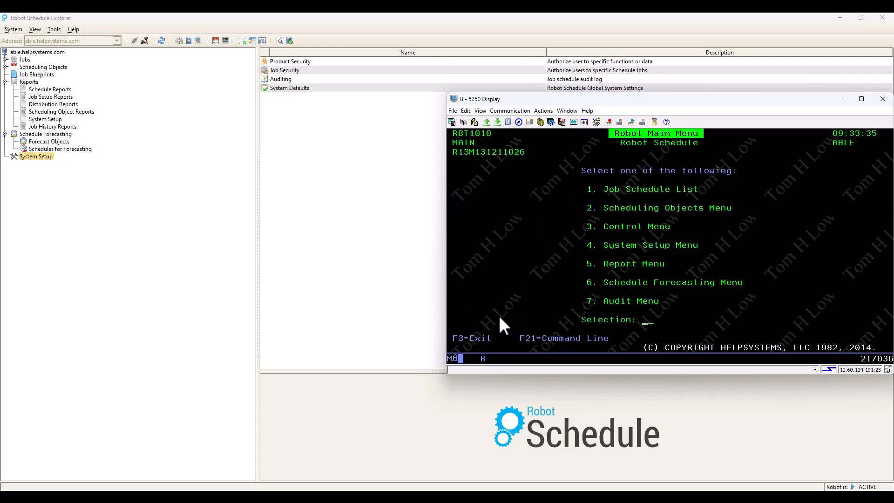
- Check the Robot security system setting in General System Defaults under the System Setup Menu, and exit that panel
text(4)
key(Return)
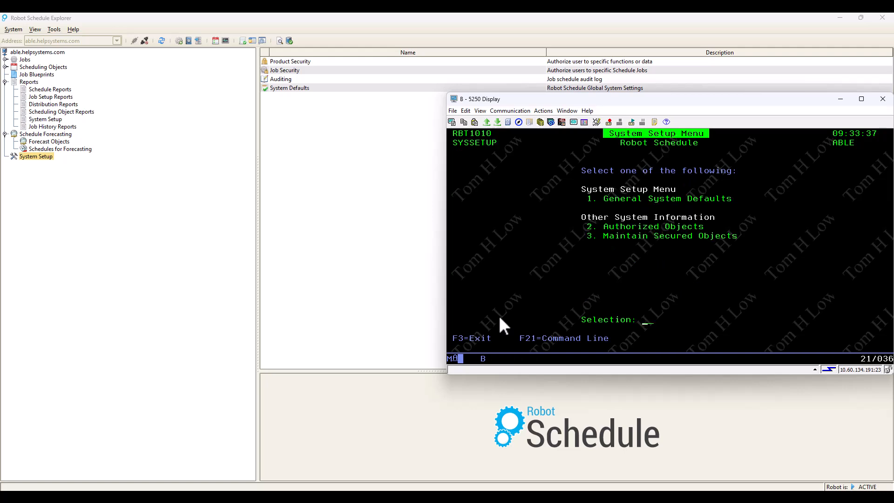
text(1)
key(Return)
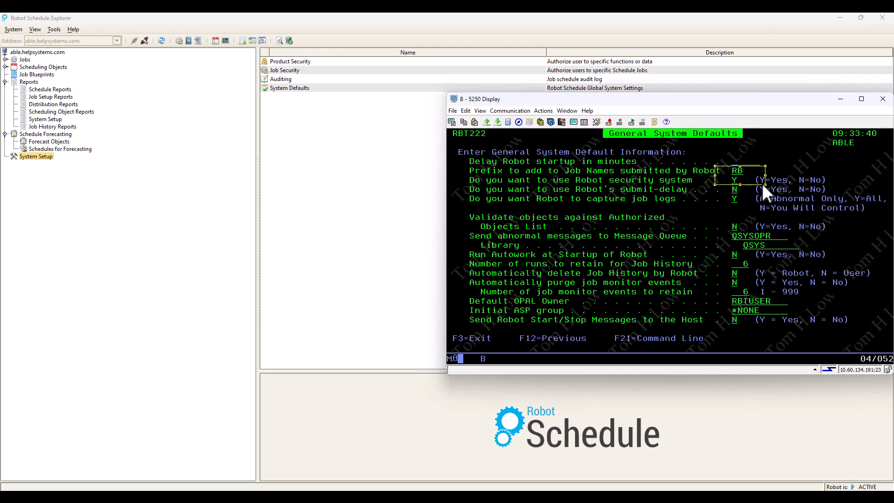
click(589, 198)
key(F3)
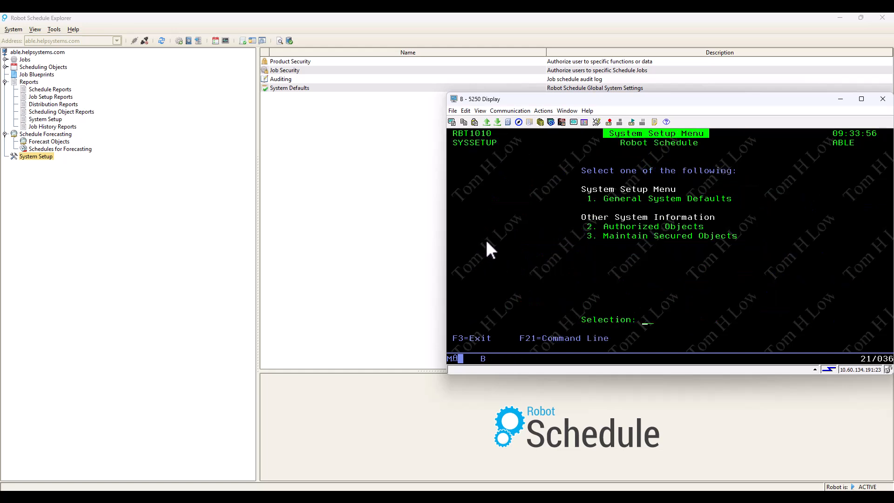
- Move the 5250 window aside, return to Robot Schedule Explorer and open Product Security from the System Setup list
drag(672, 99, 622, 101)
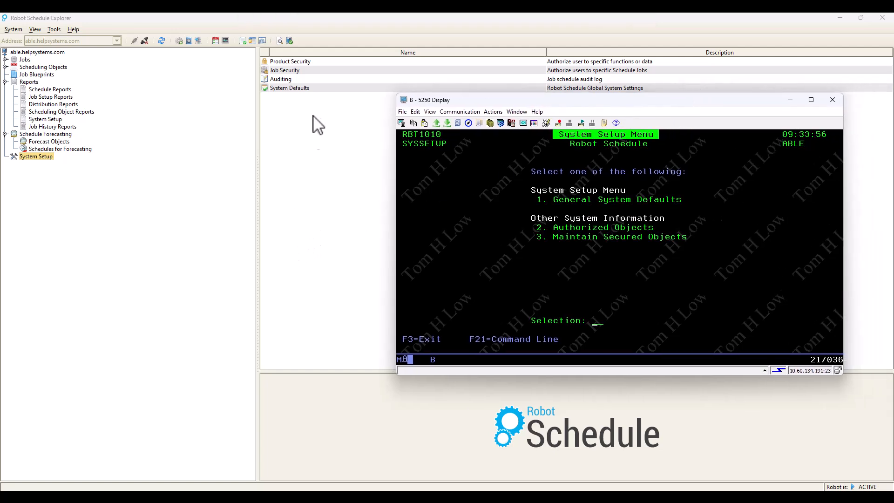
click(286, 70)
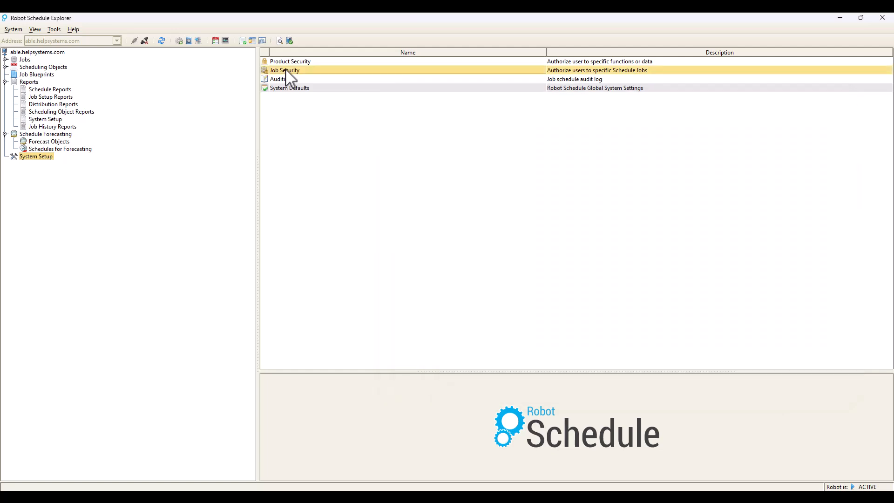
click(286, 63)
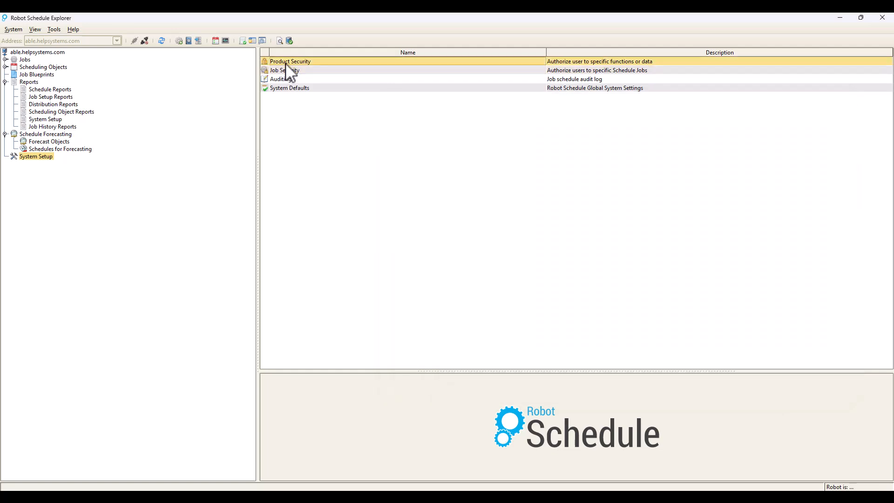
right_click(286, 65)
click(303, 70)
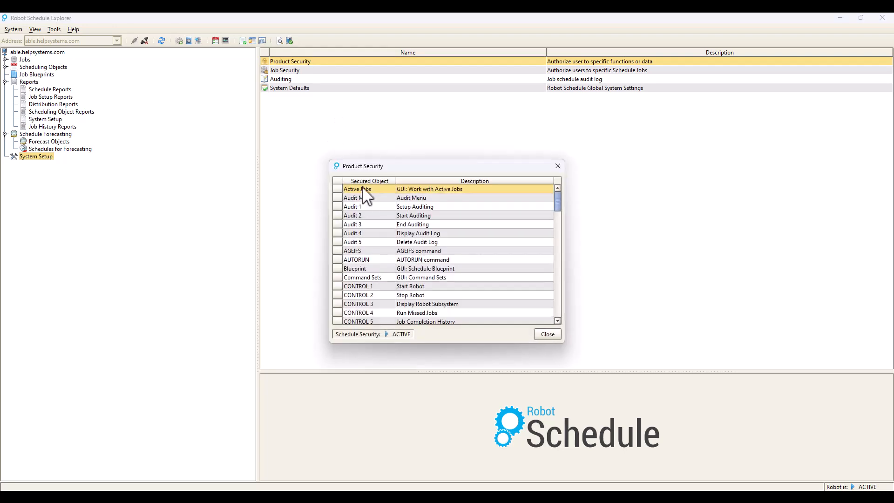
- Set the *PUBLIC authority to Exclude for the SYSSETUP 1 secured object (System Setup: General System Defaults) and save it
drag(558, 200, 571, 310)
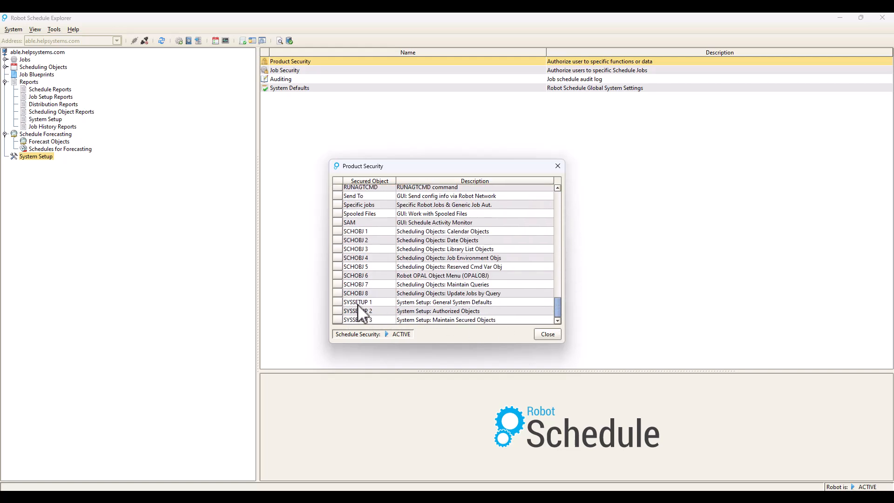
click(359, 304)
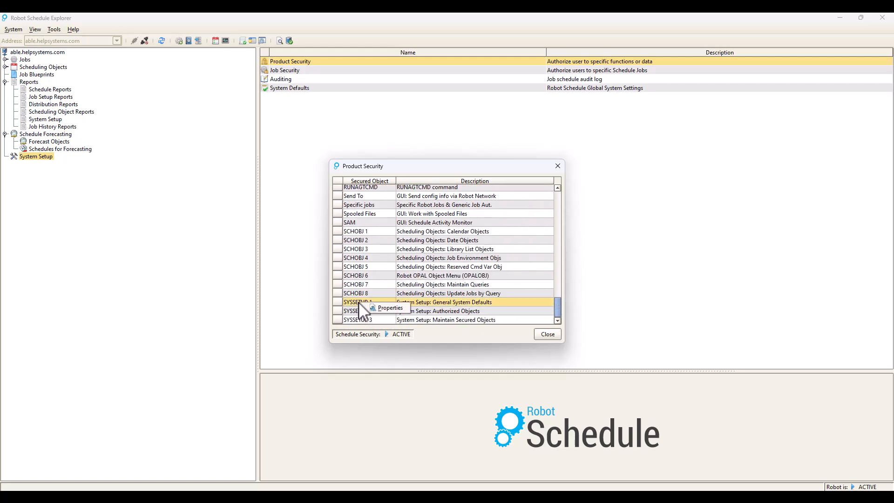
double_click(388, 308)
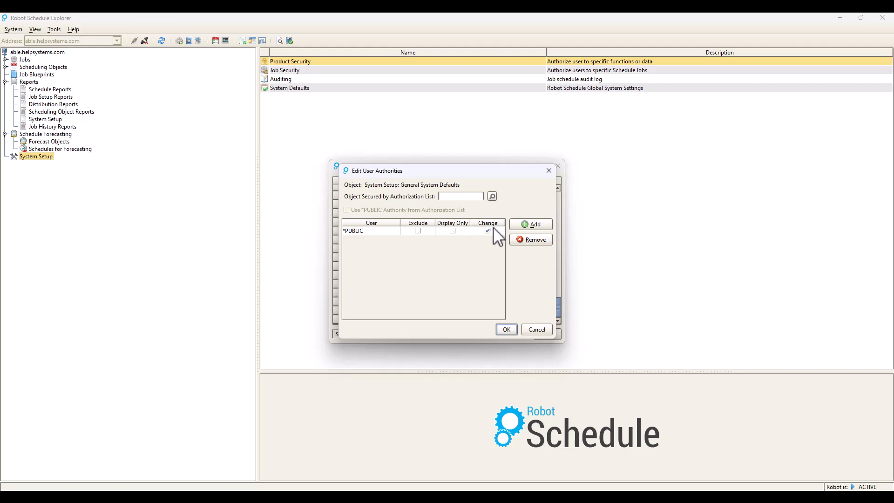
click(418, 231)
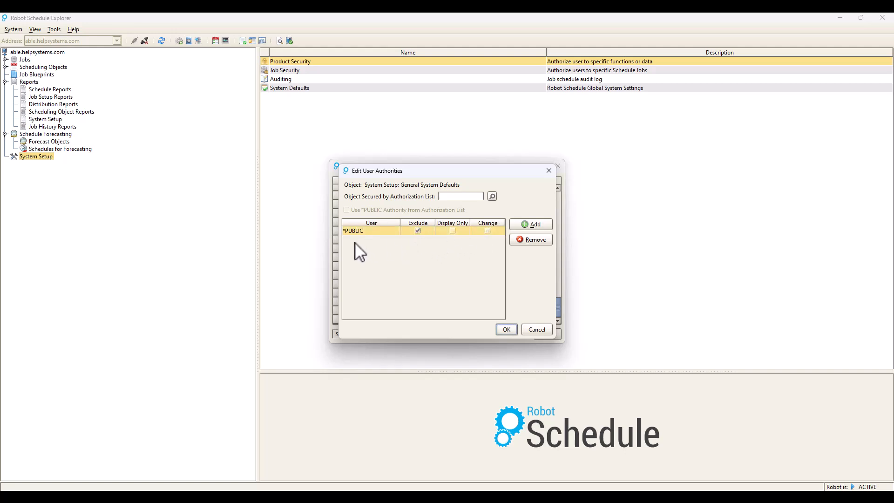
click(504, 331)
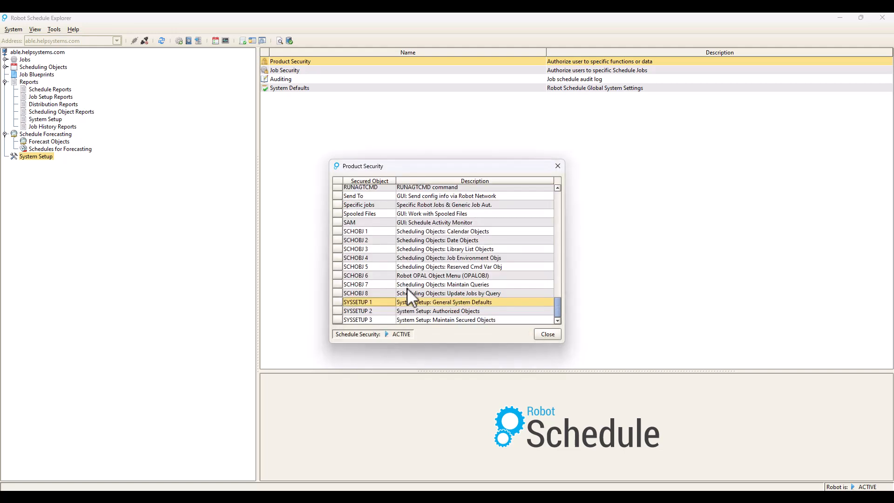
- Set the *PUBLIC authority to Exclude for SYSSETUP 3 (System Setup: Maintain Secured Objects), save it and close Product Security
click(364, 320)
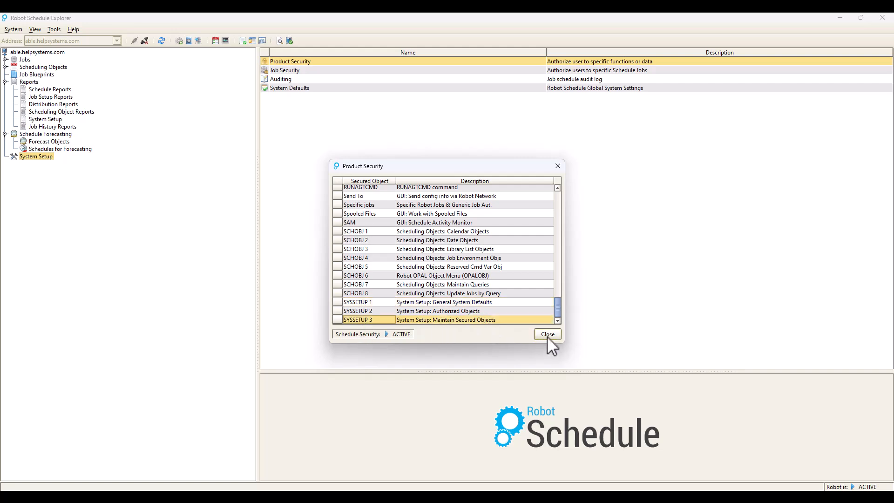
double_click(451, 322)
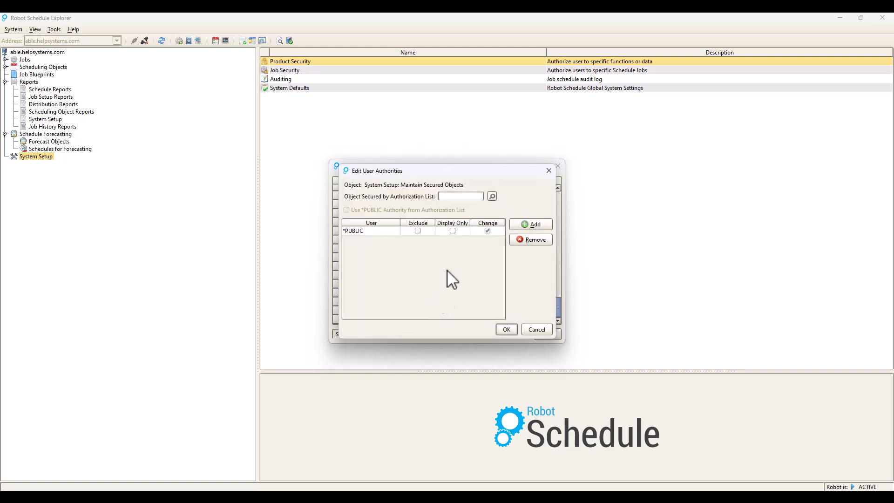
click(418, 232)
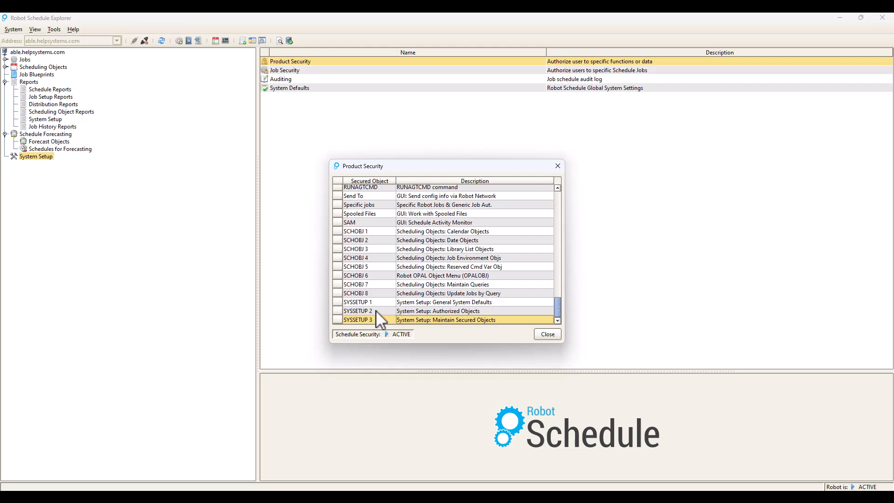
click(547, 334)
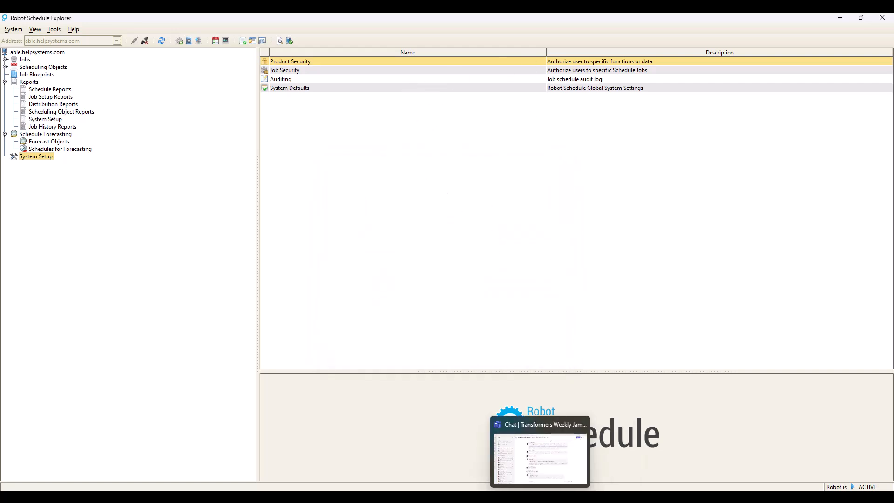
- Switch to 5250 display session B, try General System Defaults from the System Setup Menu, and open the Job Schedule List
mouse_move(479, 497)
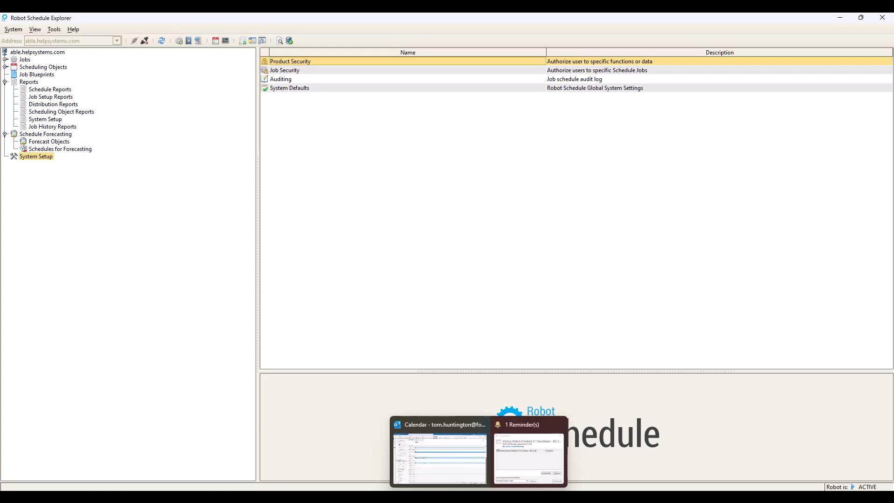
click(514, 465)
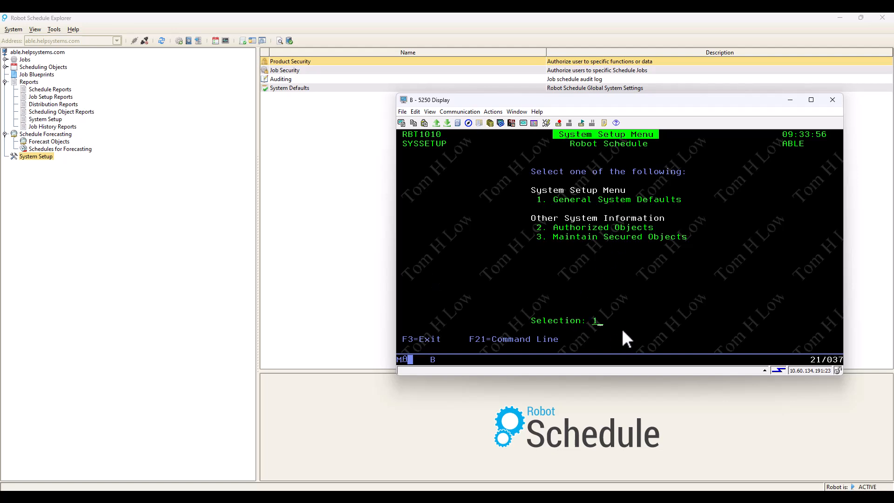
key(Return)
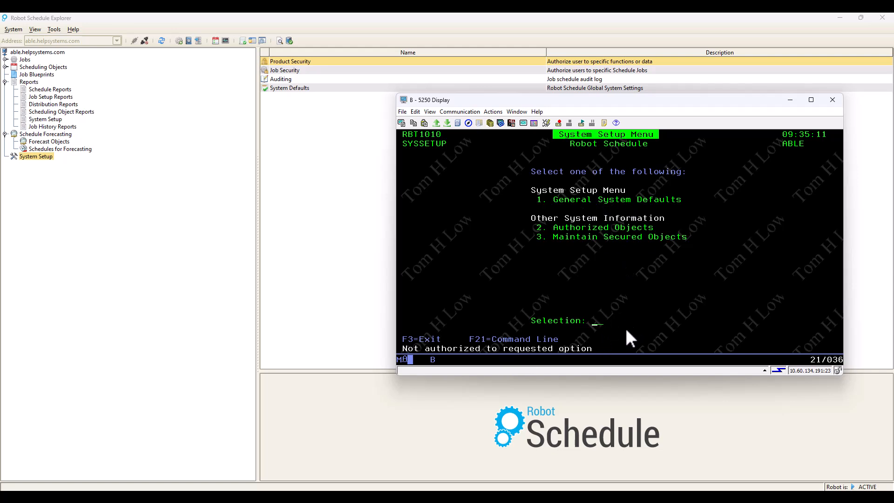
key(Return)
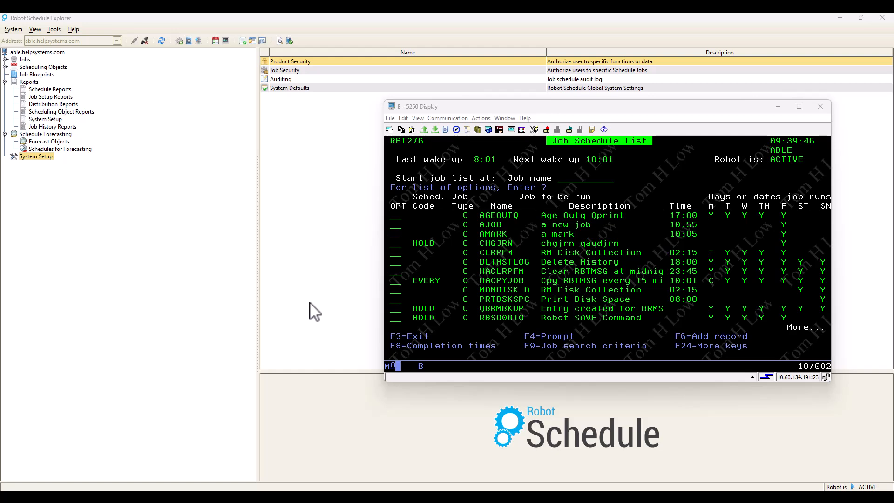
- Request immediate execution of job AJOB with the DO option in the Job Schedule List, and cancel the confirmation
click(393, 228)
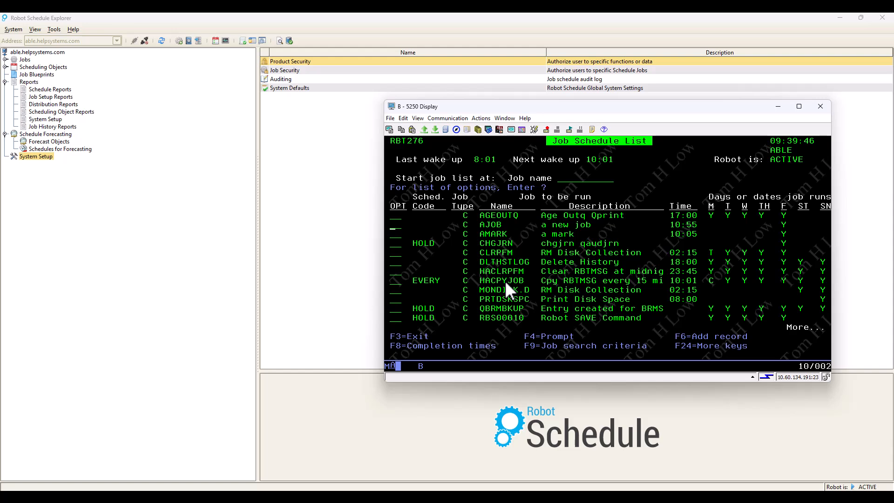
text(DO)
key(Return)
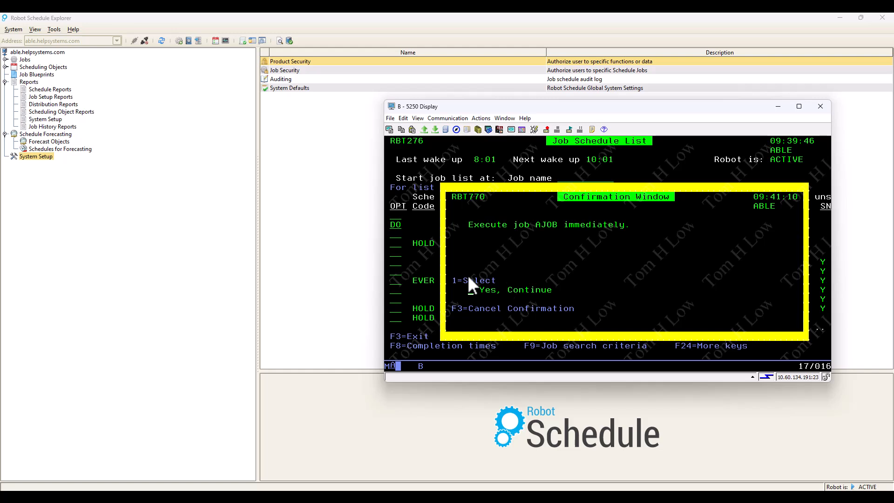
key(F3)
- Apply the H (Hold) option to job AJOB and undo it with the R (Remove Override) option
text(H)
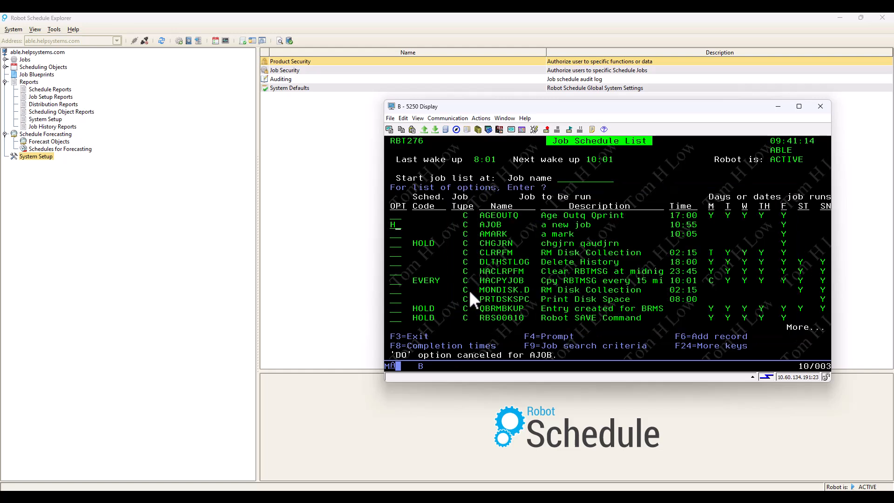
key(Return)
text(R)
key(Return)
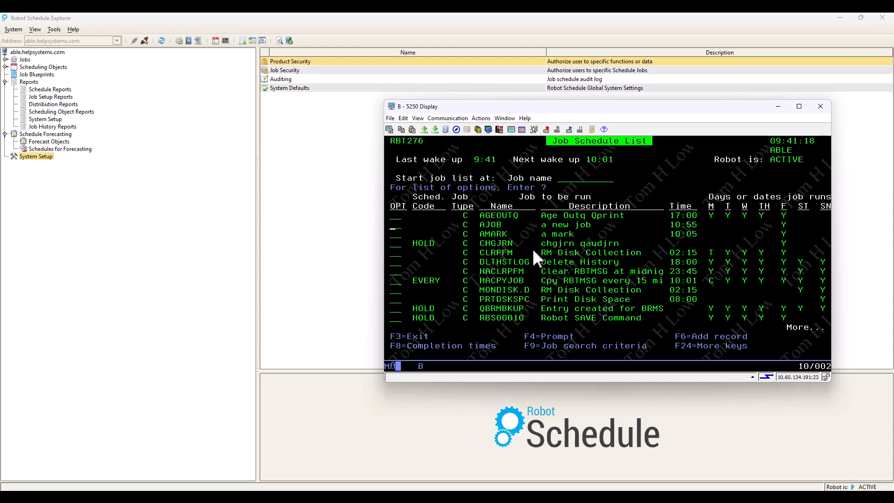
- View job AJOB's Initial Job Setup with option 1 and exit back to the Job Schedule List
text(1)
key(Return)
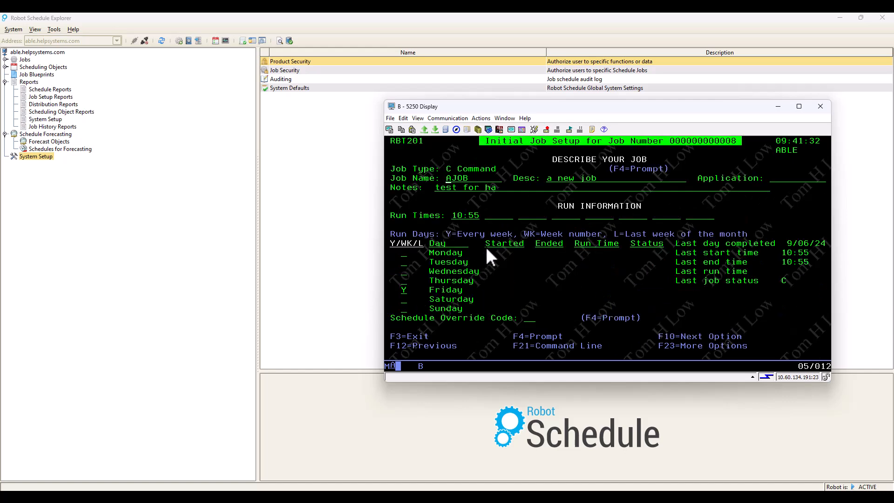
key(F3)
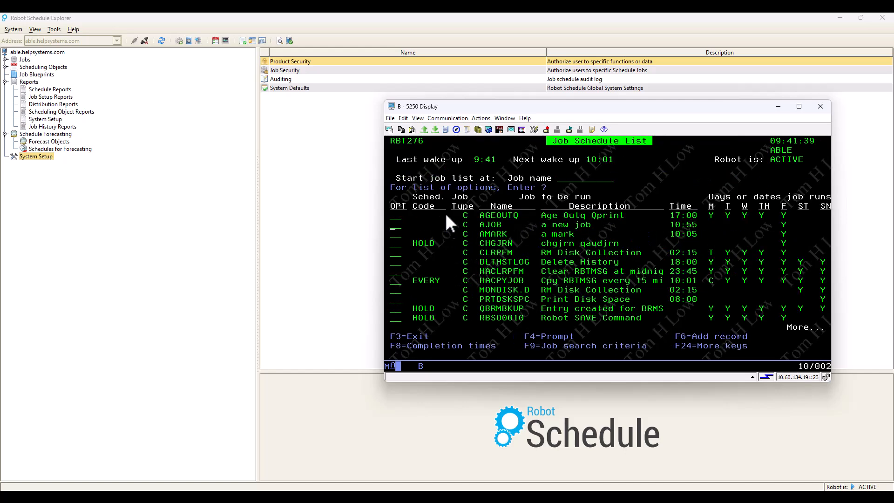
- Return to Robot Schedule Explorer and, in Product Security, set *PUBLIC to Display Only for JSL 1 (Job Schedule List: Initial Job Setup)
click(321, 177)
double_click(284, 62)
scroll(389, 239, down, 5)
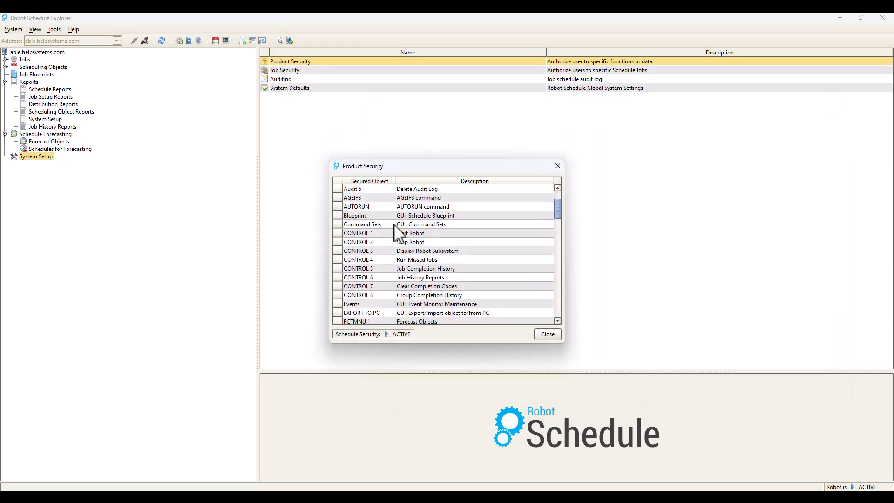
scroll(387, 240, down, 2)
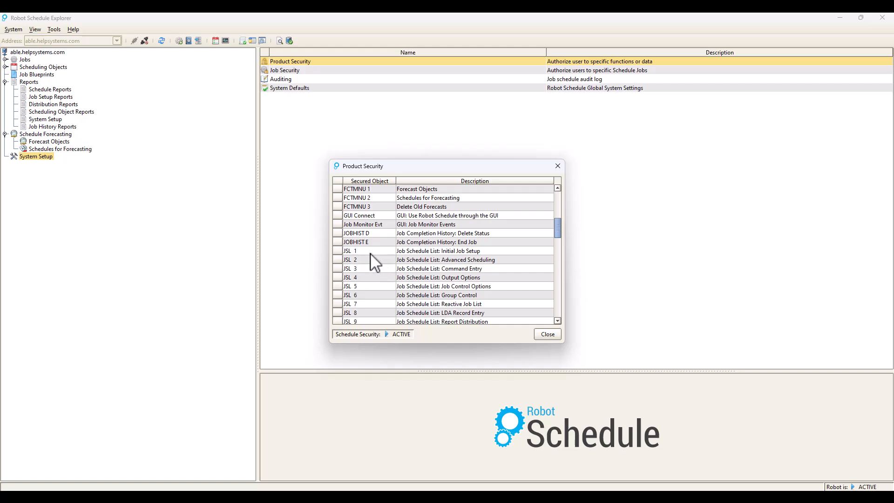
click(370, 253)
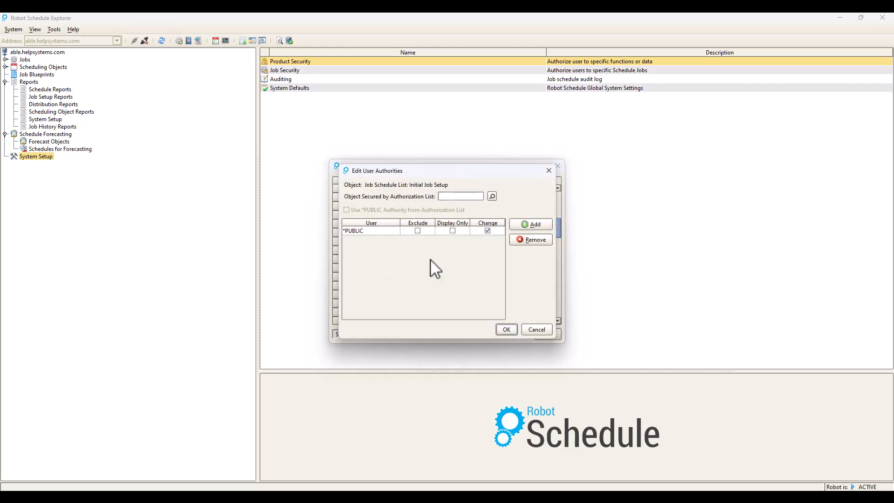
click(453, 231)
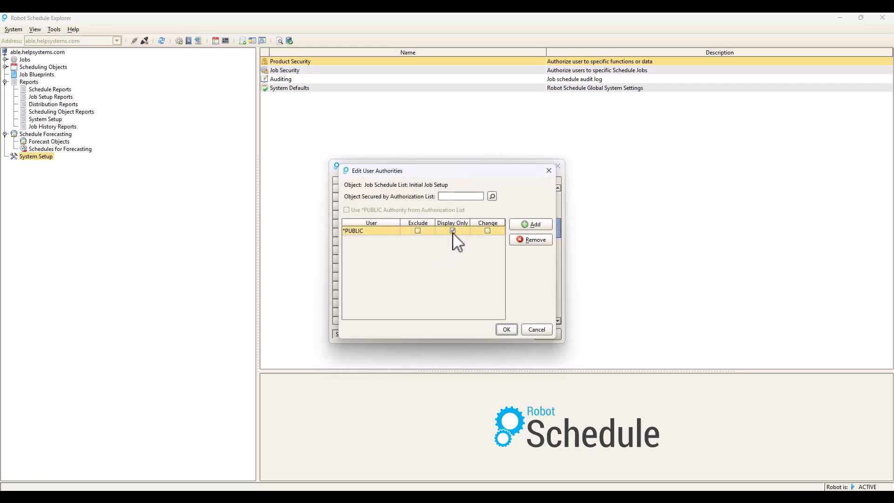
click(506, 329)
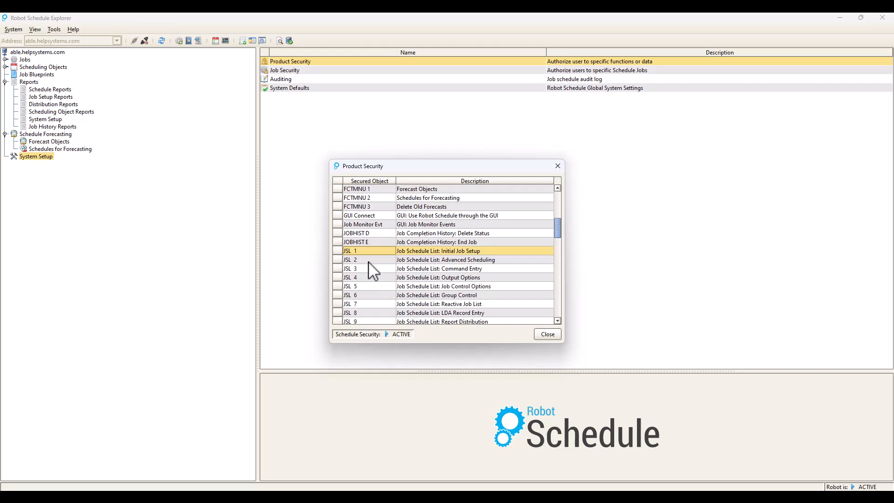
- Set *PUBLIC to Display Only for JSL 5 (Job Control Options), and check the user authorities for JSL 3 (Command Entry)
double_click(369, 286)
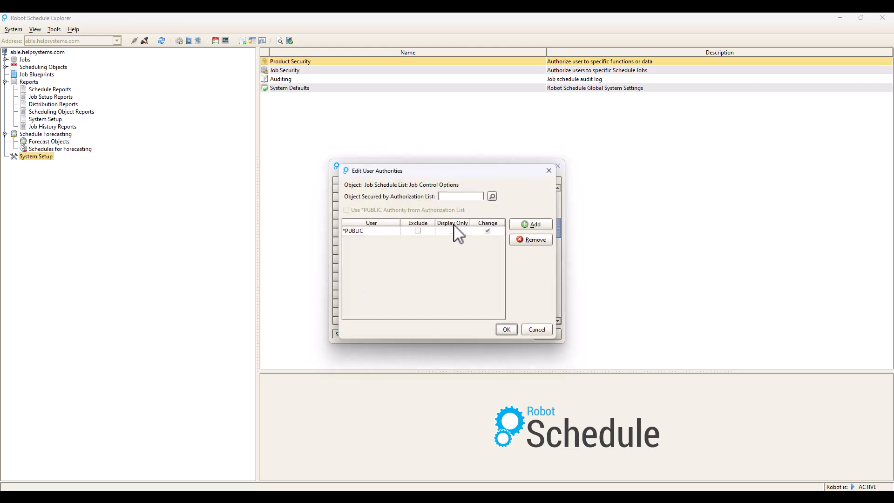
click(453, 230)
click(506, 329)
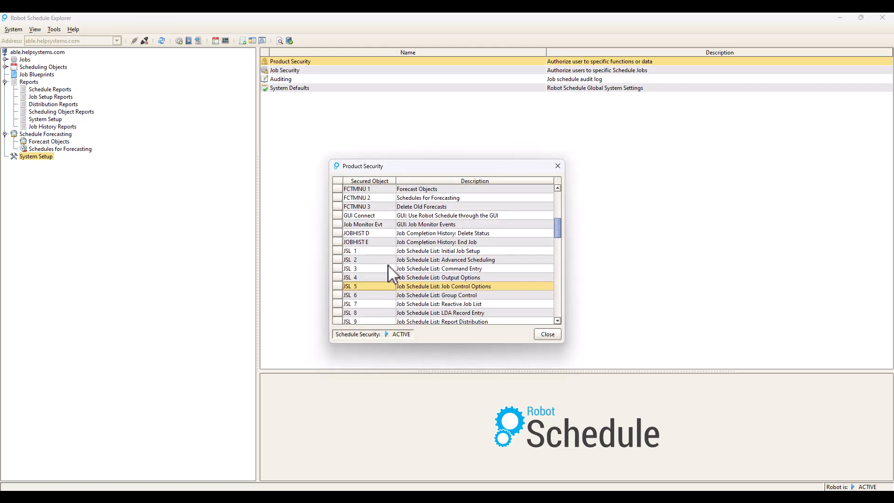
double_click(379, 269)
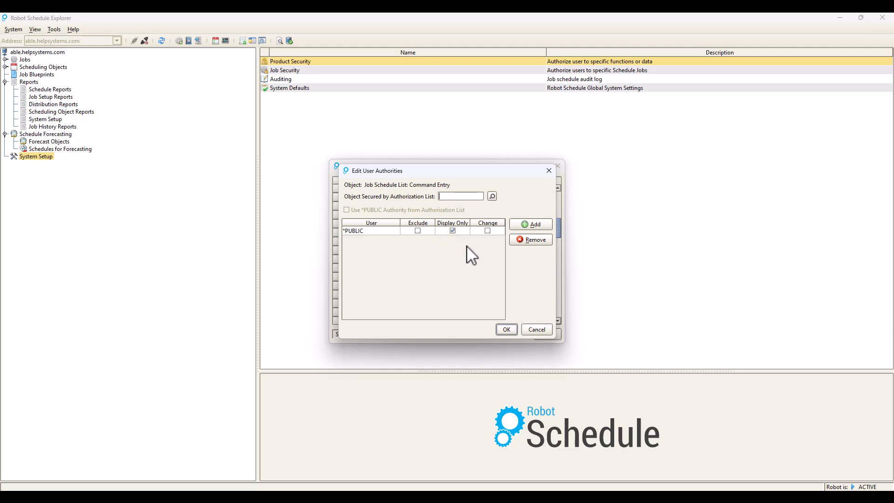
click(507, 330)
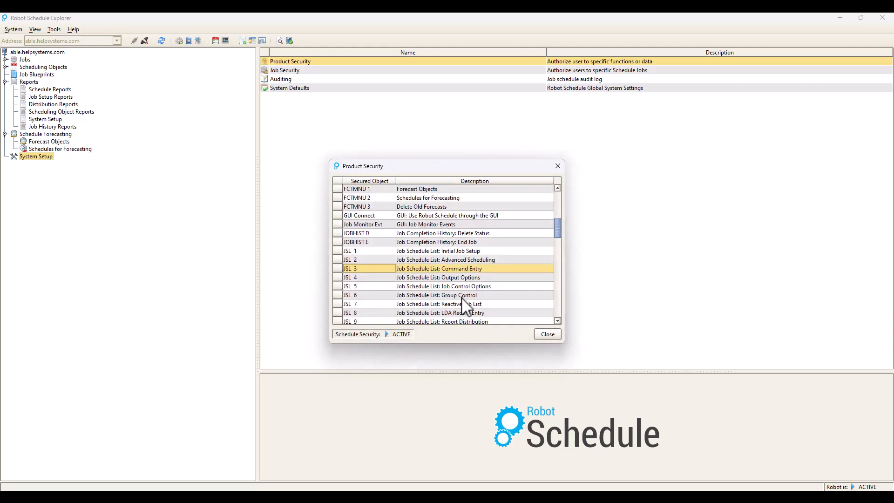
- Set both *PUBLIC and the listed user profile to Exclude for JSL-DO (Job Schedule List: DO and DO Special) and save
scroll(415, 276, down, 15)
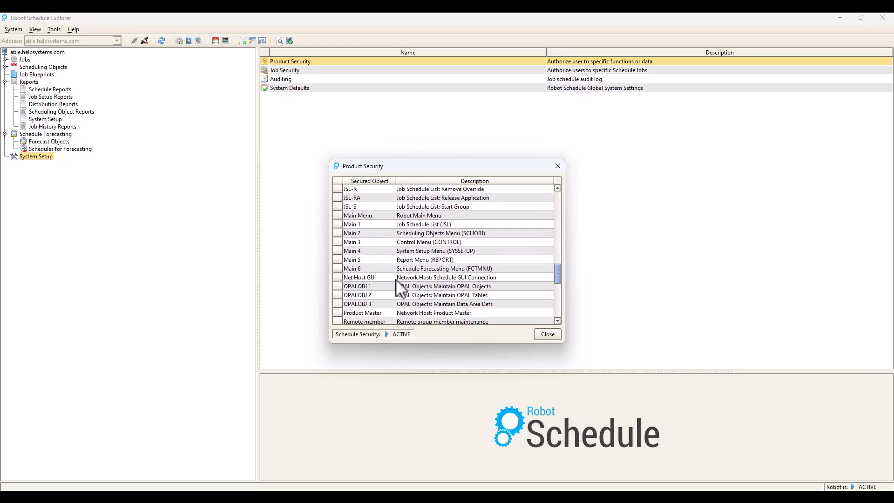
scroll(396, 285, down, 4)
scroll(396, 251, up, 9)
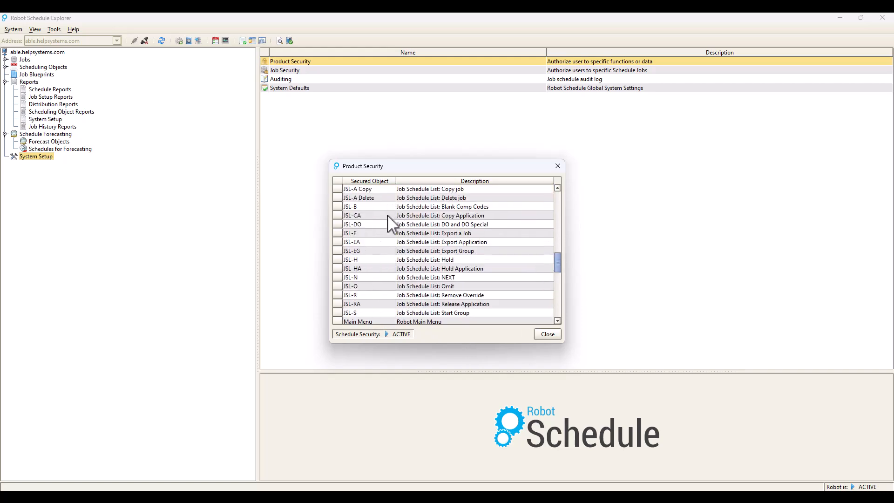
click(379, 227)
double_click(379, 226)
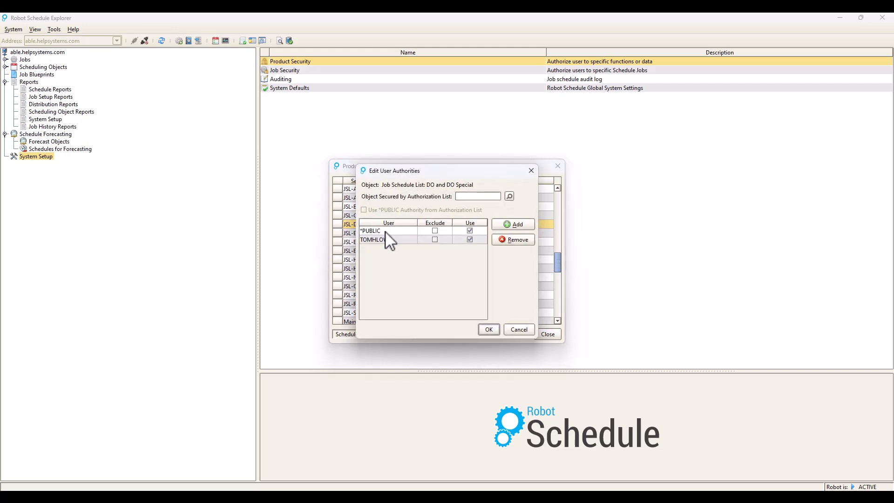
click(435, 230)
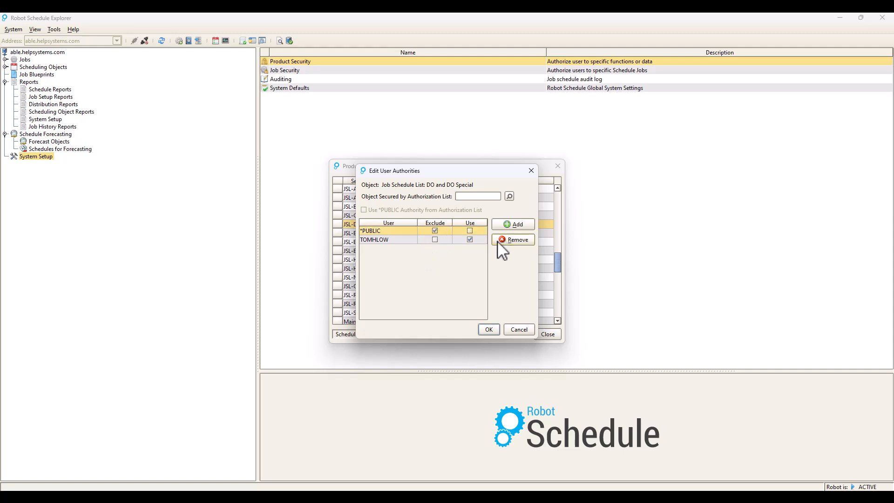
click(435, 239)
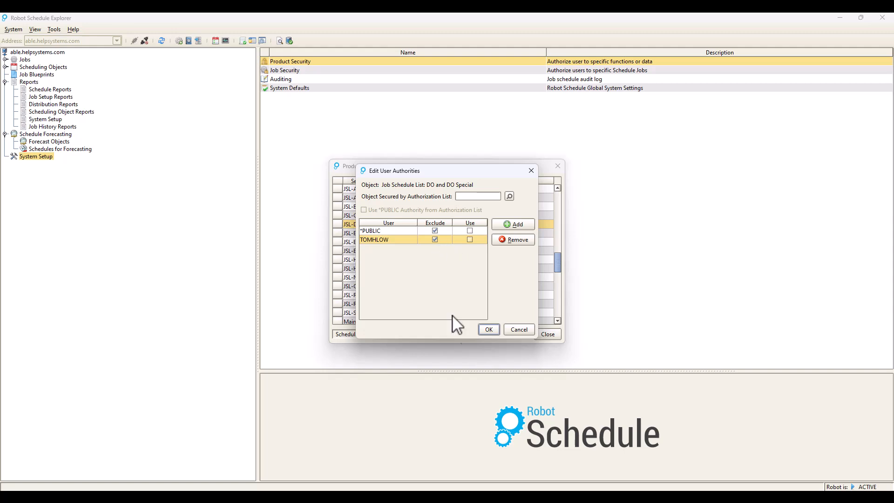
click(489, 330)
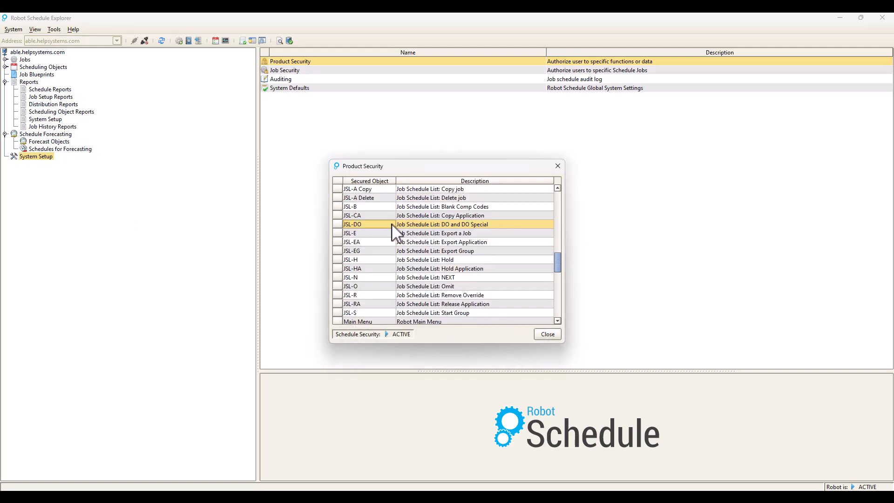
- Reopen the JSL-DO user authorities to check the saved settings, cancel out and close Product Security
right_click(450, 226)
click(465, 232)
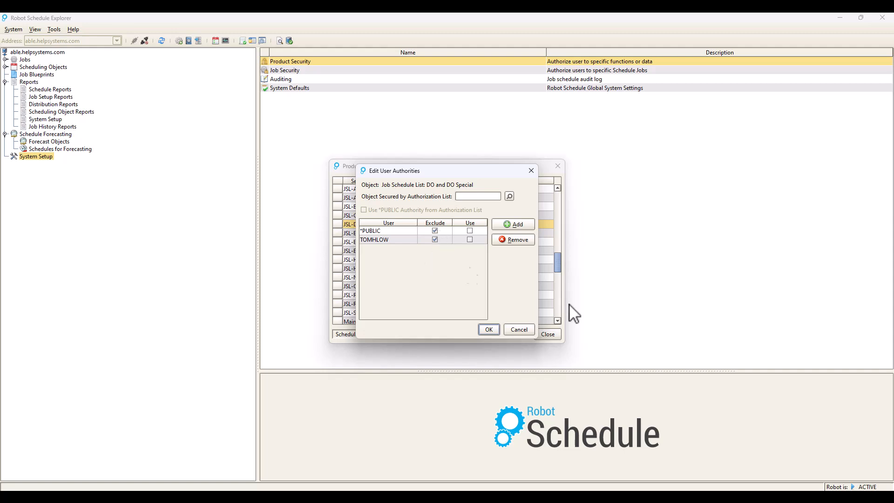
click(531, 328)
click(551, 333)
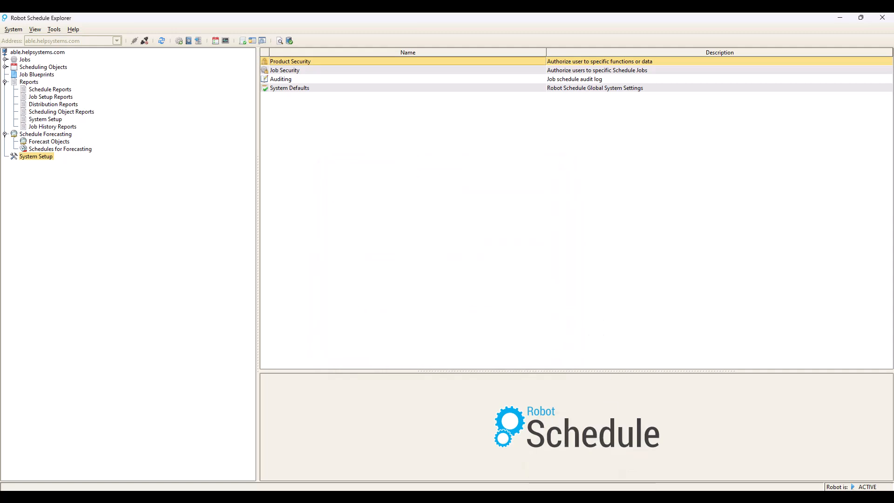
- Switch to 5250 display session B and try the DO option on job AJOB in the Job Schedule List
mouse_move(450, 498)
click(482, 452)
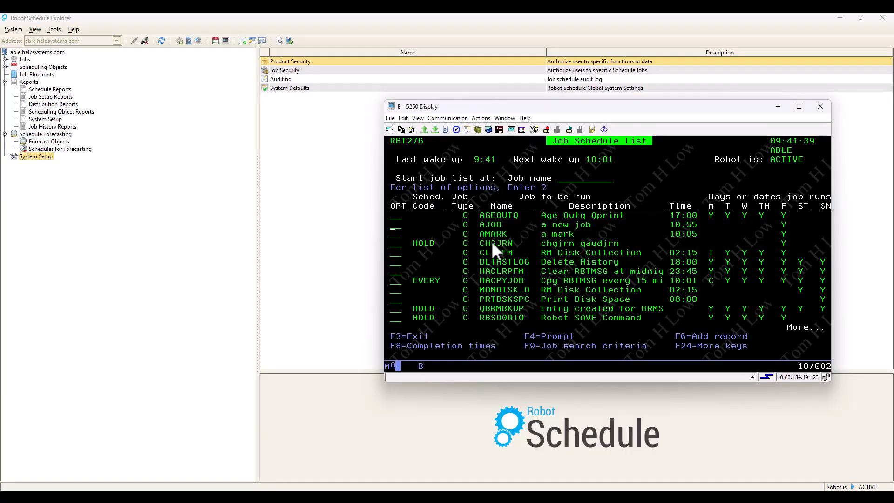
key(Return)
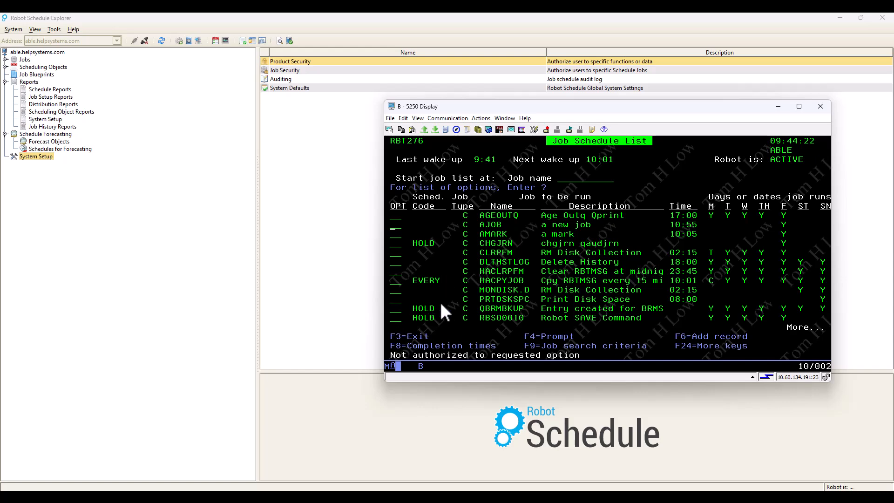
- Open job AJOB's Initial Job Setup from the Job Schedule List and advance to its Advanced Scheduling panel
text(5)
key(Return)
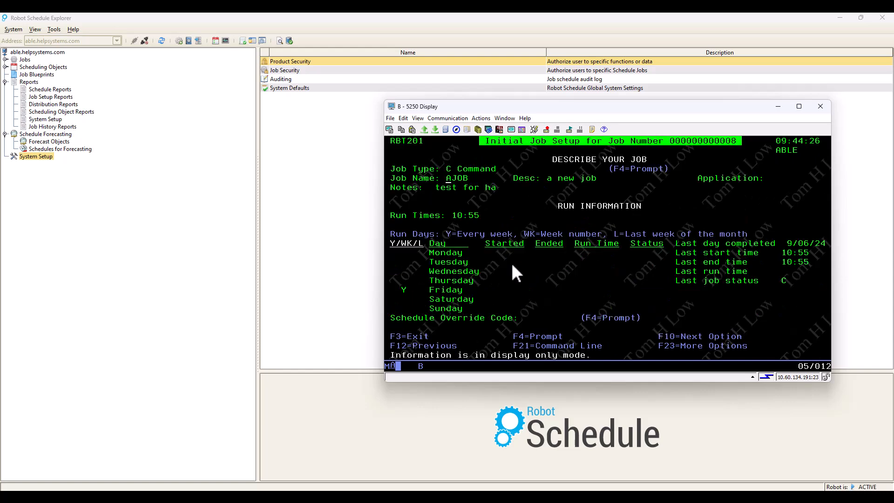
key(Page_Down)
key(ctrl)
key(F10)
key(F10)
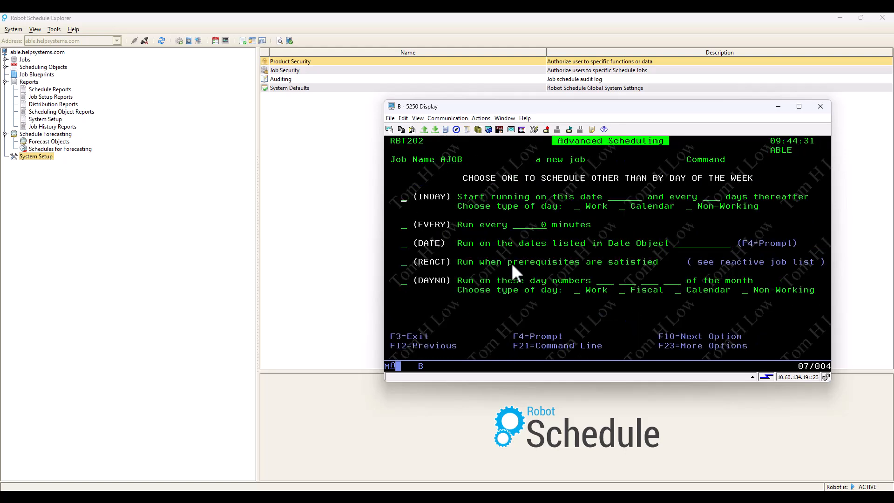
- Page through job AJOB's remaining setup panels to Control Options, review them and exit to the Job Schedule List
key(F10)
key(F10)
key(F10)
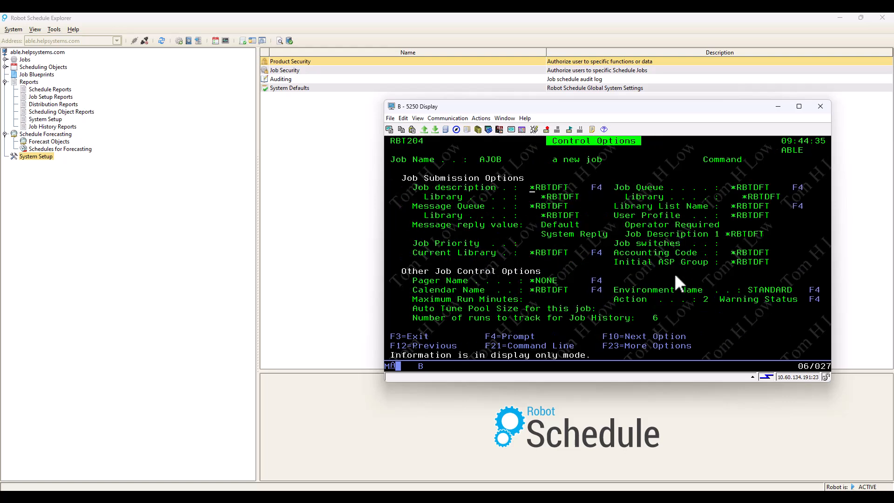
key(F3)
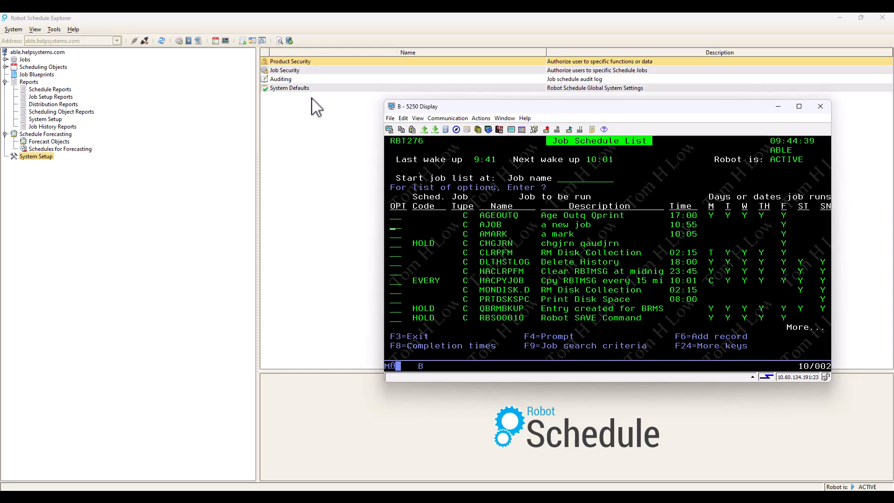
- In Product Security, set the listed user profile to Use for JSL-DO (Job Schedule List: DO and DO Special) and save
right_click(289, 63)
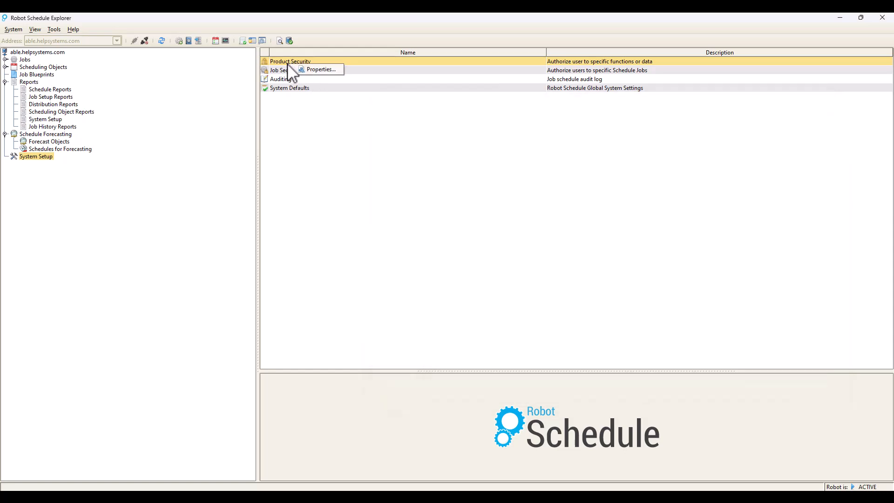
click(315, 70)
click(370, 227)
right_click(371, 226)
click(386, 232)
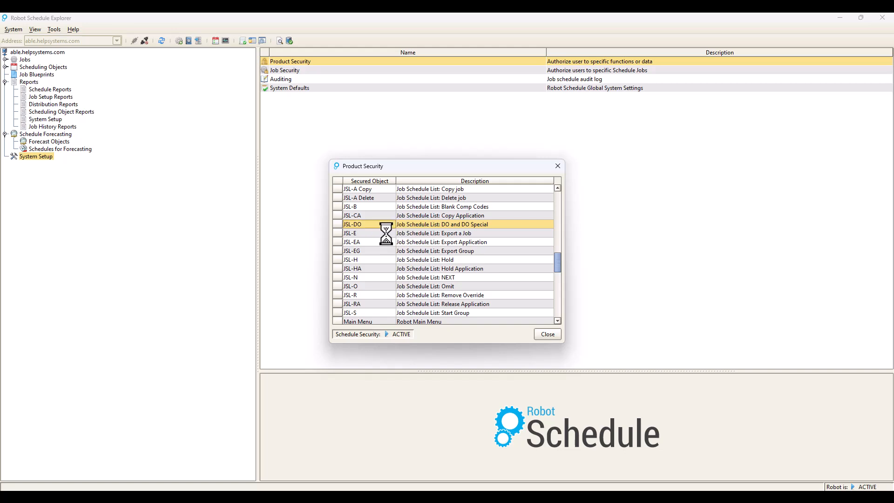
click(472, 239)
click(471, 239)
click(488, 331)
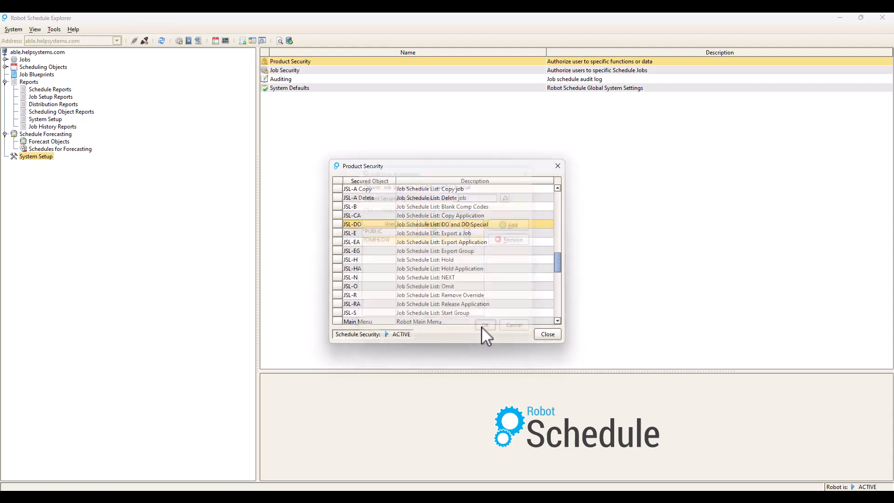
- Set *PUBLIC to Exclude for JSL-H (Job Schedule List: Hold), save and close Product Security
click(381, 260)
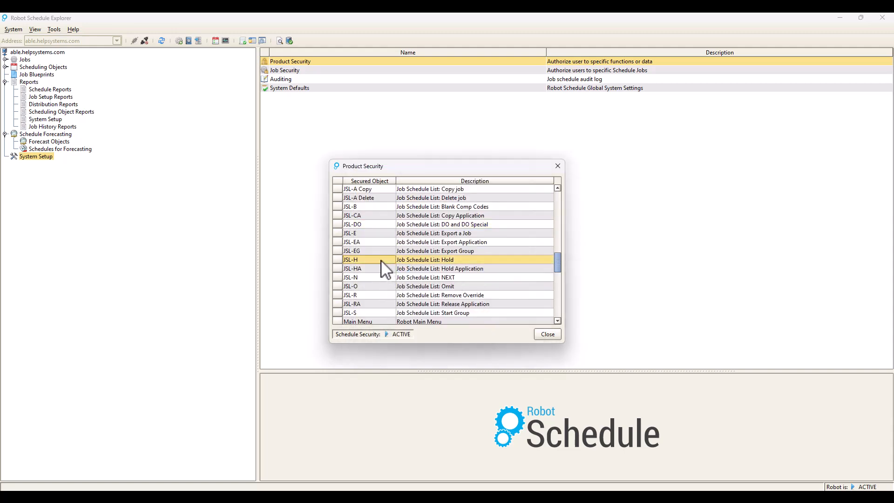
double_click(382, 260)
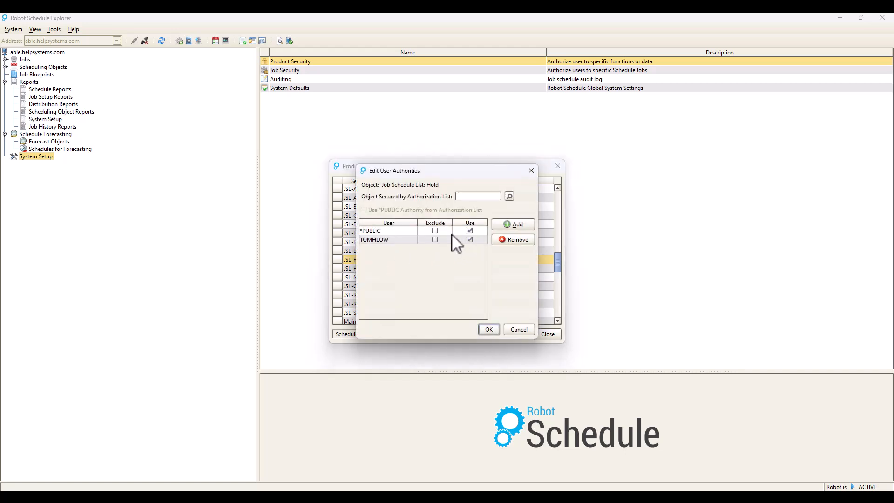
click(436, 231)
click(493, 329)
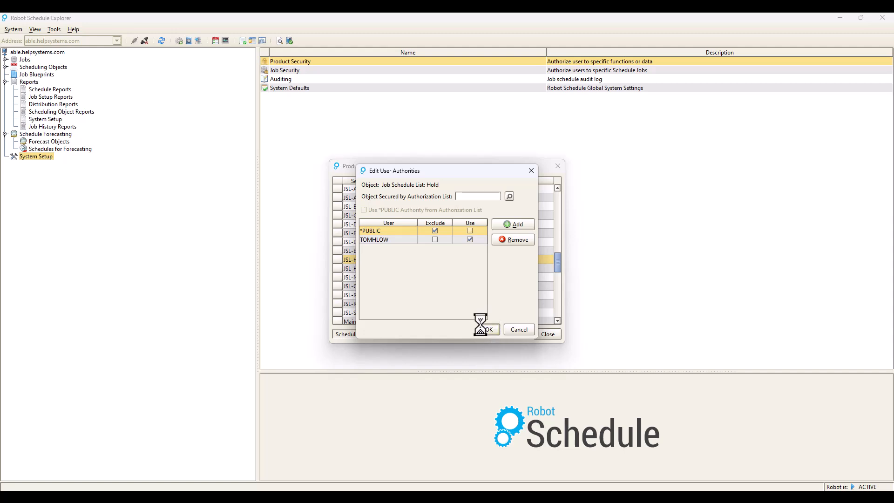
click(548, 334)
- Switch to 5250 display session B and run job AJOB immediately with the DO option, confirming the execution
click(448, 497)
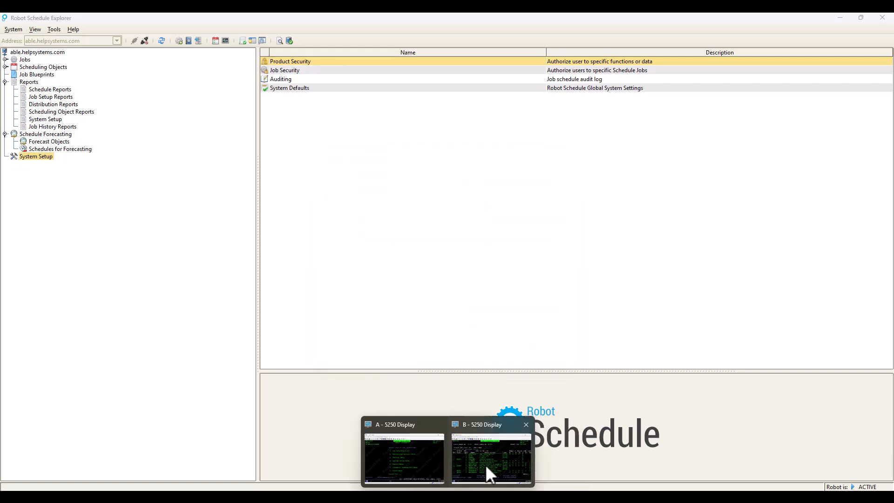
click(485, 465)
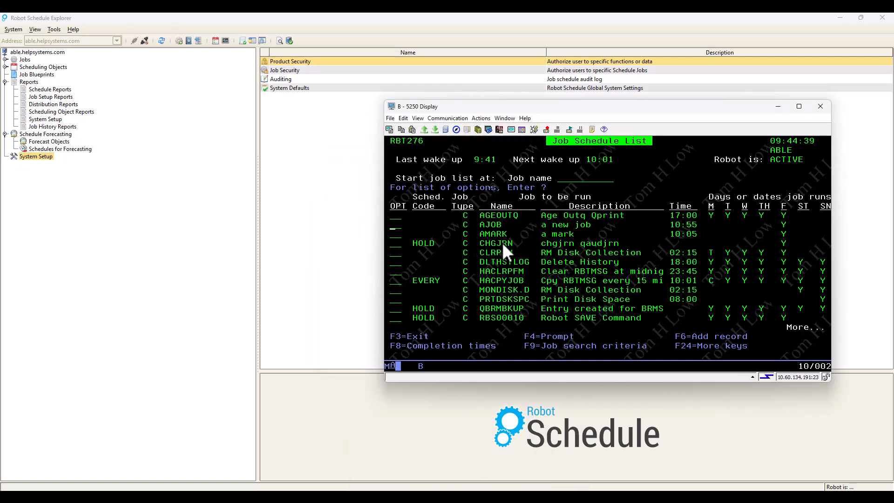
text(DO)
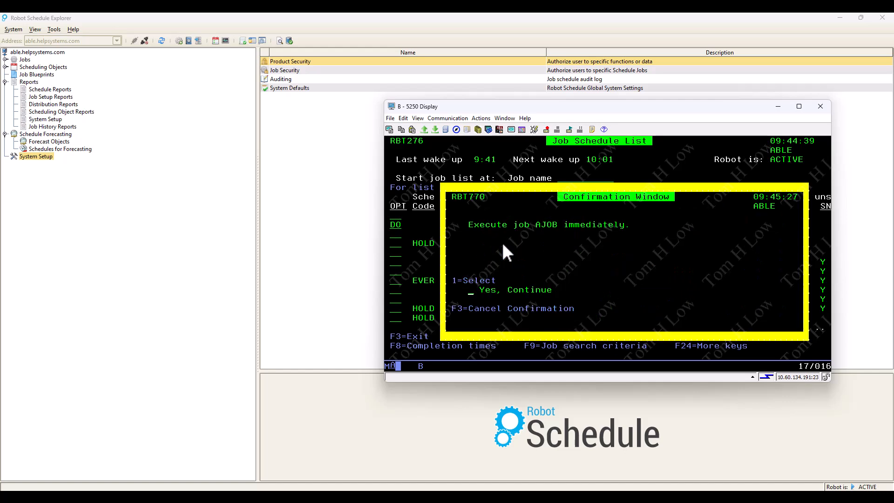
key(Return)
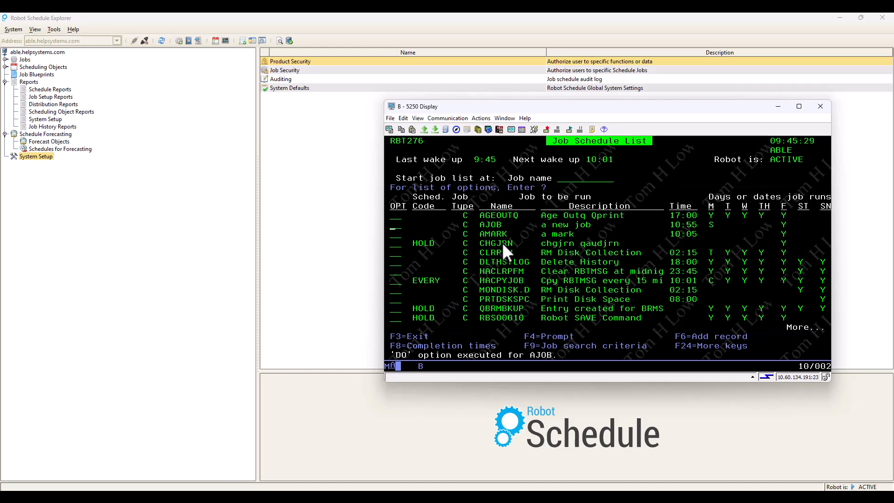
- Put job AJOB on hold with option H in the Job Schedule List and release it with option R
text(J)
key(BackSpace)
text(H)
key(Return)
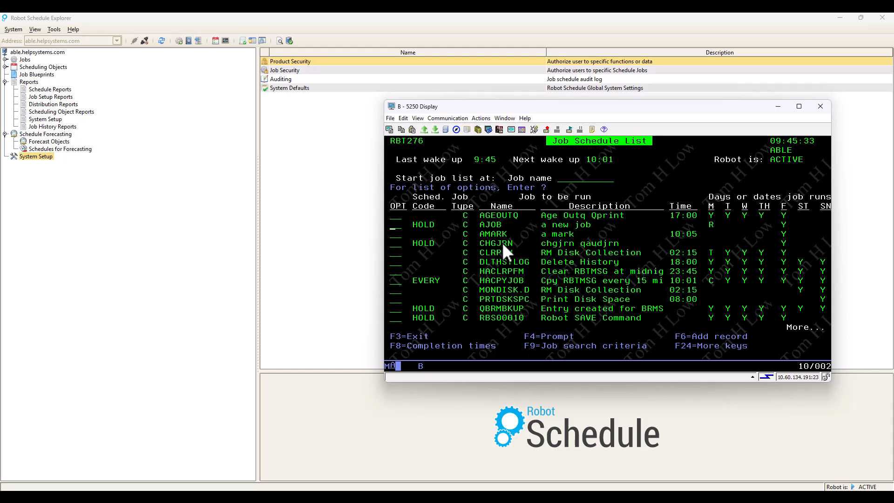
text(R)
key(Return)
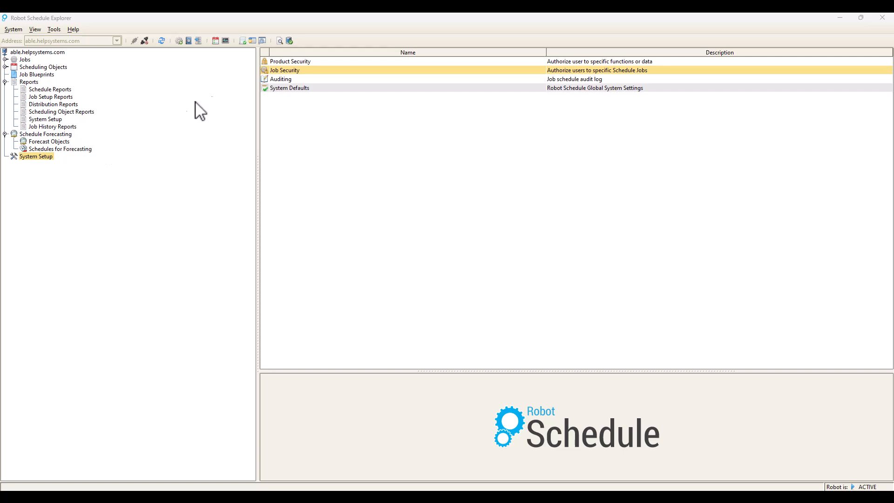
- In Robot Schedule Explorer's Job Security, set *PUBLIC to Exclude for job AJOB and save
double_click(284, 70)
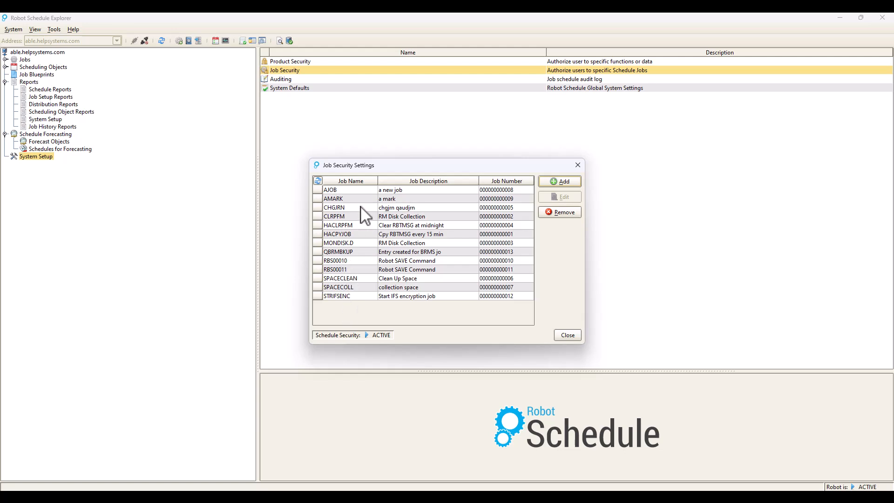
click(353, 191)
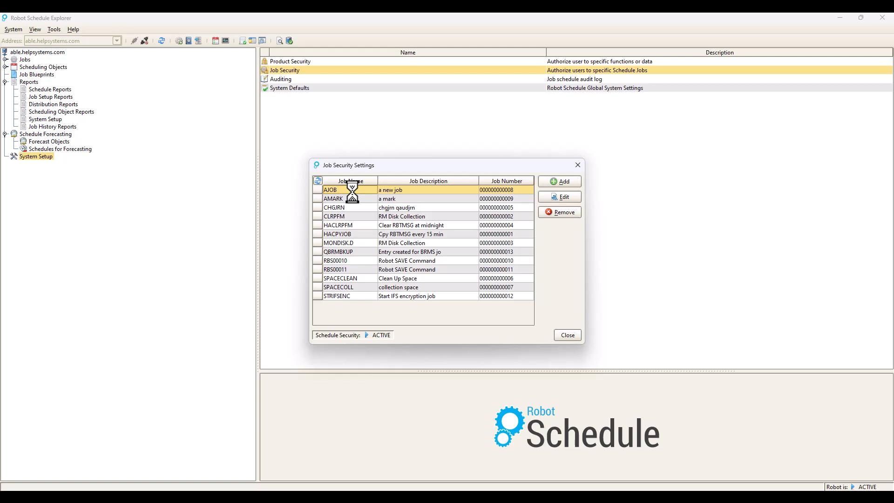
click(561, 196)
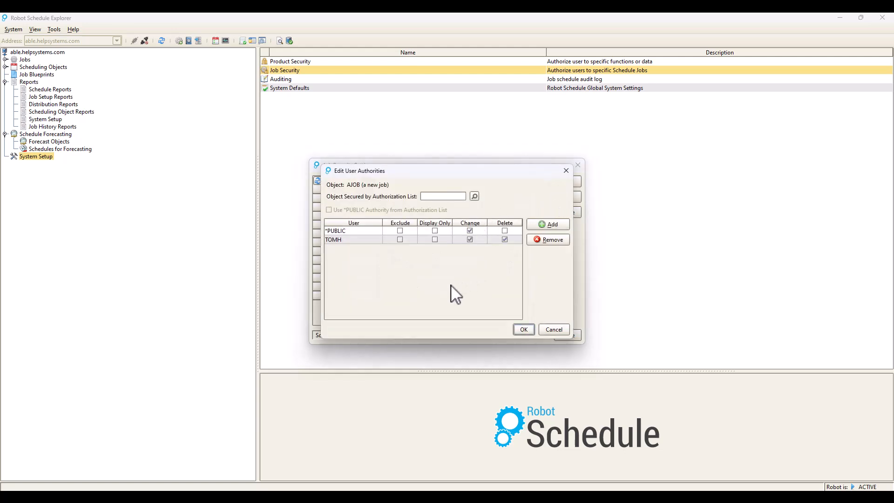
click(400, 231)
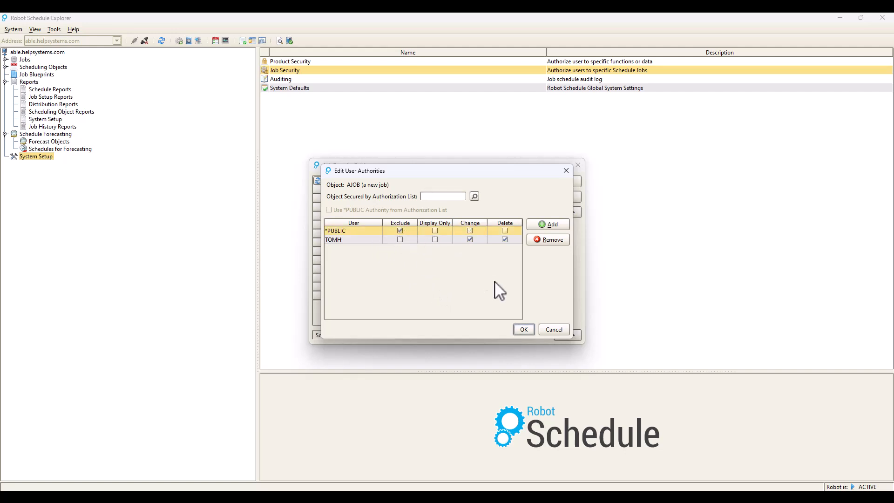
click(523, 329)
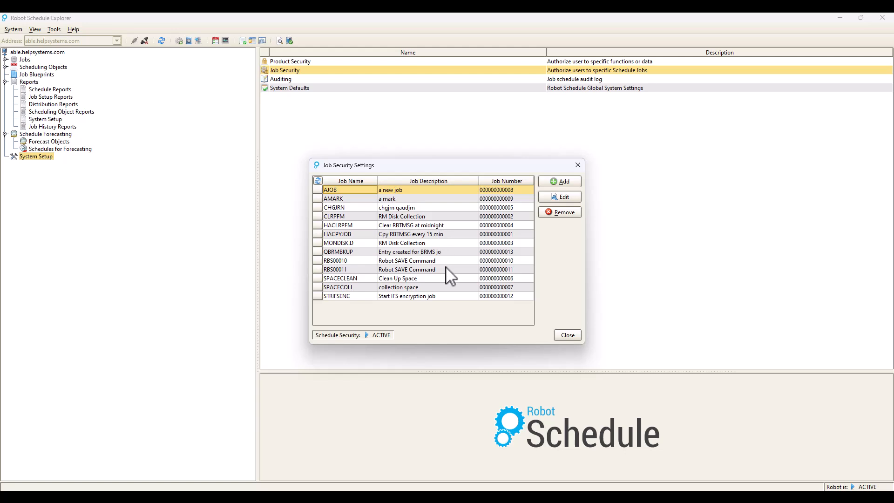
- View the user authorities of job STRIFSENC, cancel without changes and close Job Security Settings
double_click(410, 296)
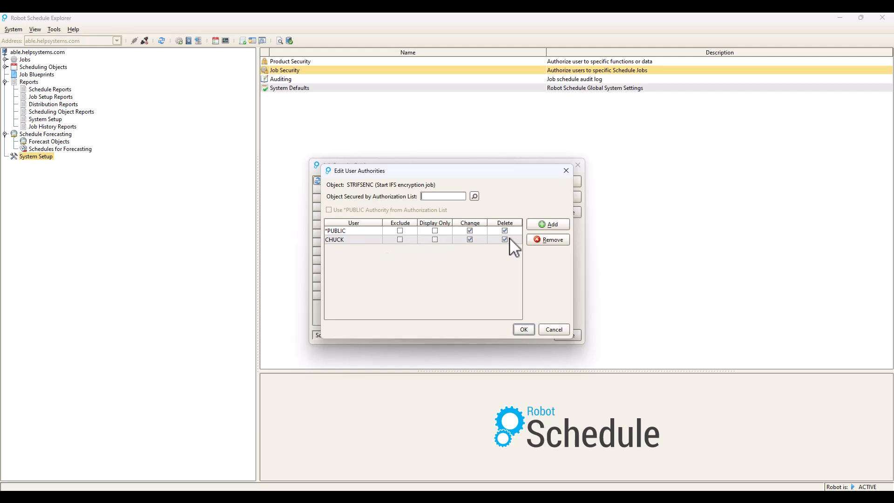
click(553, 330)
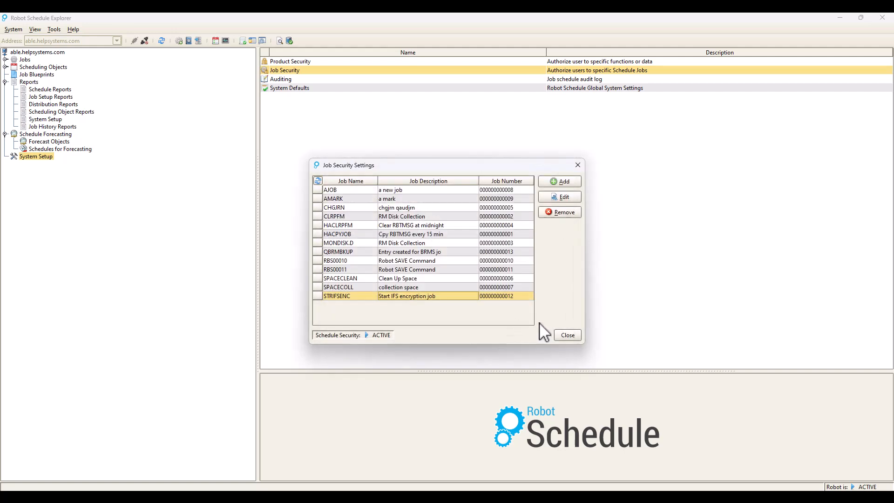
click(568, 335)
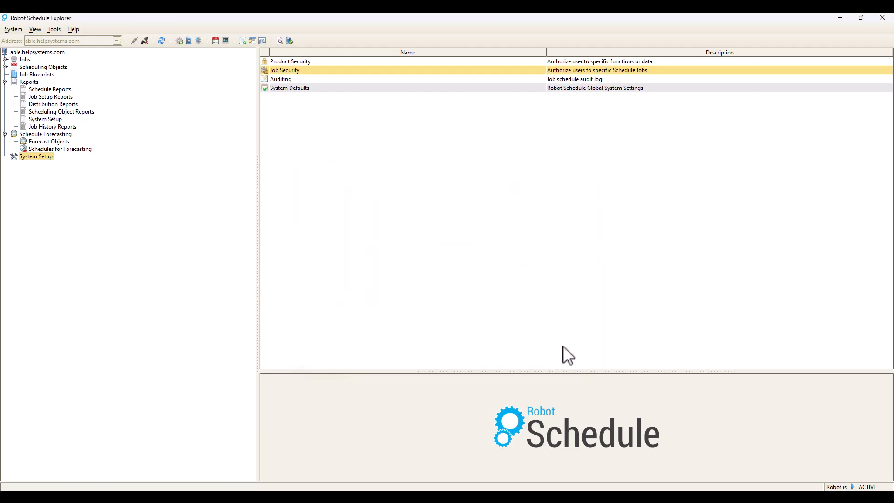
- Switch to 5250 display session B, exit to the Robot Main Menu and reopen the Job Schedule List
mouse_move(458, 496)
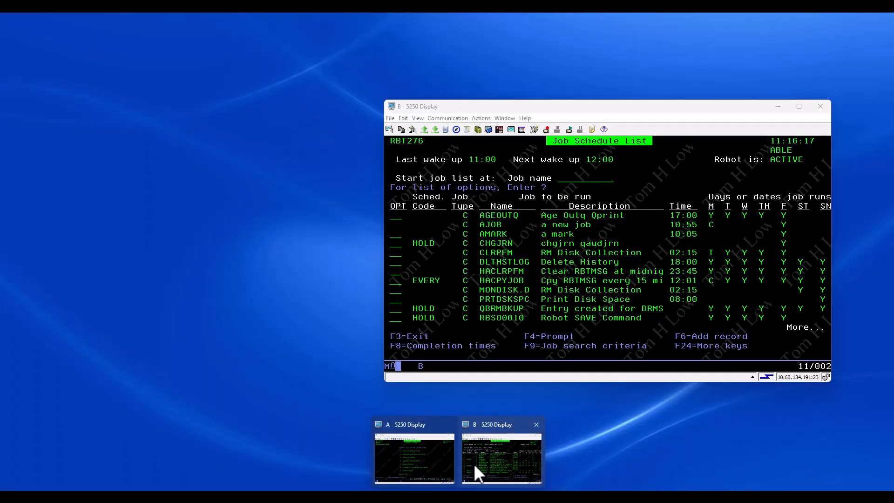
click(474, 463)
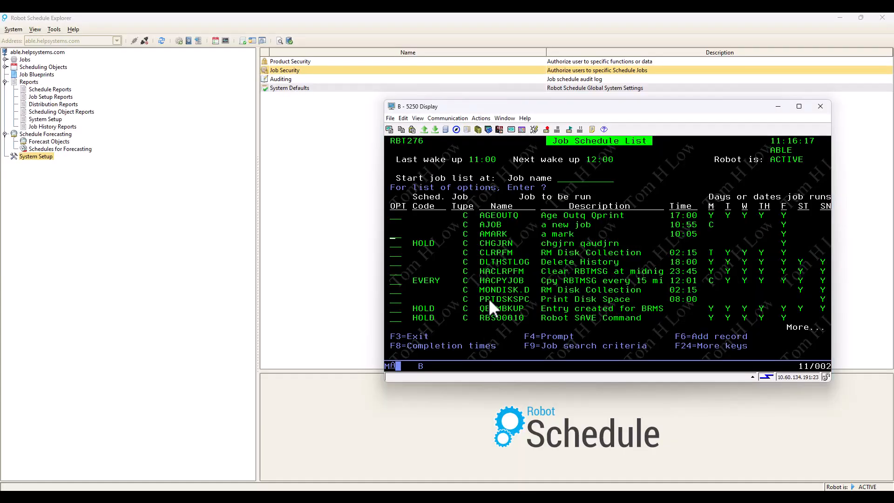
key(F3)
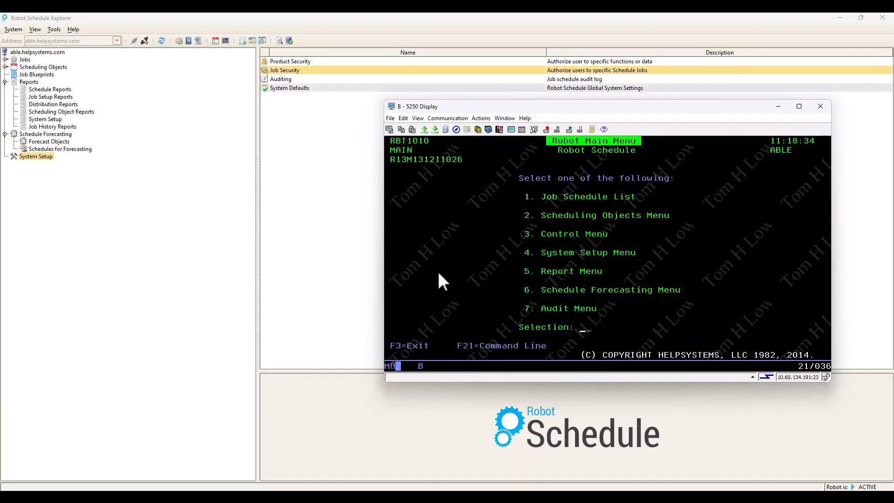
text(1)
key(Return)
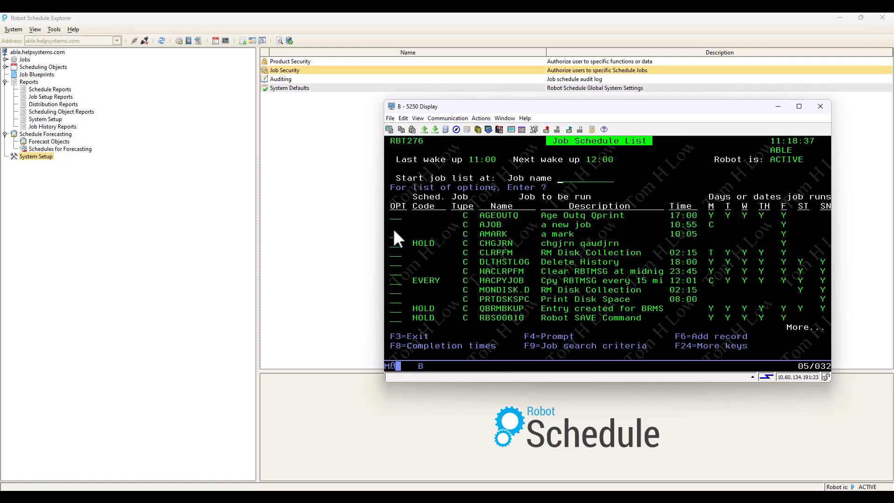
- Examine the option entry fields beside job AJOB and the neighbouring jobs in the Job Schedule List
drag(413, 228, 745, 223)
click(397, 244)
drag(385, 267, 389, 285)
key(Down)
key(Tab)
key(Tab)
key(Tab)
key(Tab)
key(Tab)
key(Tab)
key(Tab)
key(Tab)
key(Tab)
key(Tab)
key(Tab)
key(Tab)
key(Tab)
key(Tab)
key(Tab)
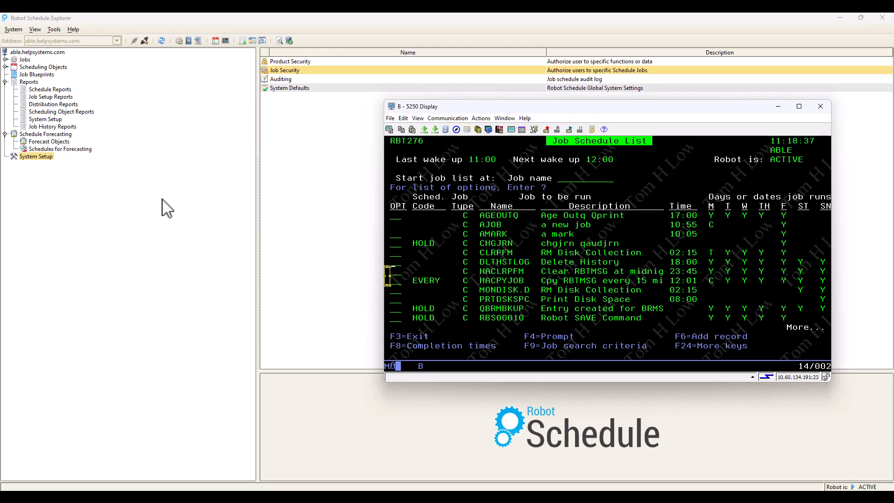
click(303, 283)
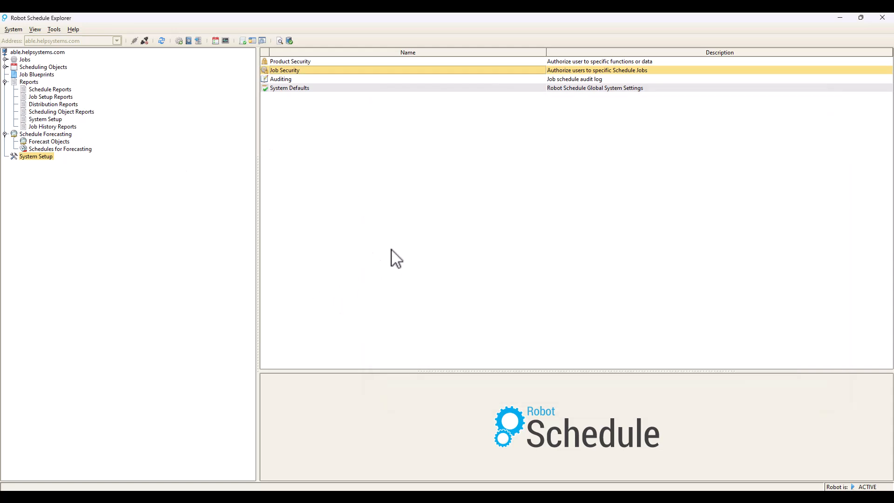
mouse_move(581, 497)
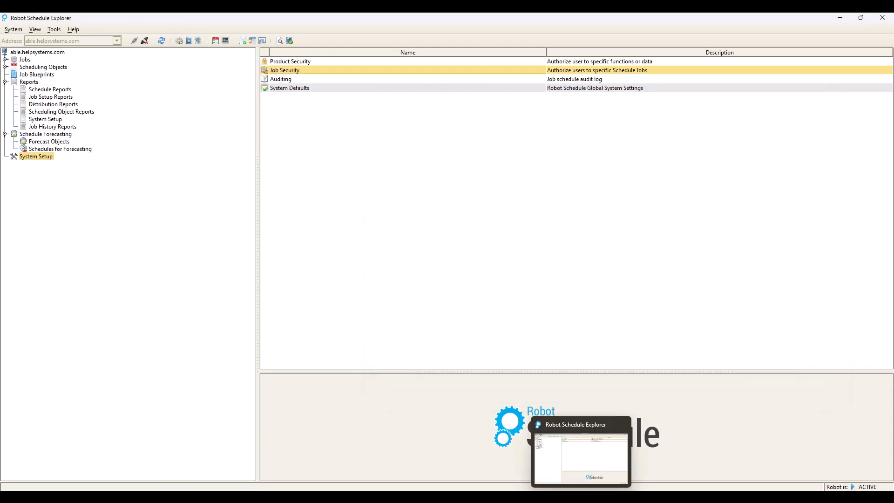
mouse_move(499, 498)
click(474, 471)
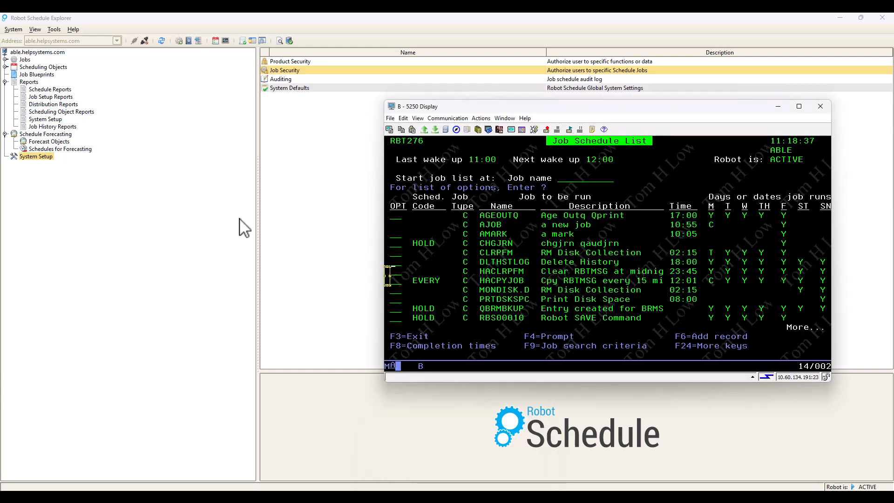
click(299, 236)
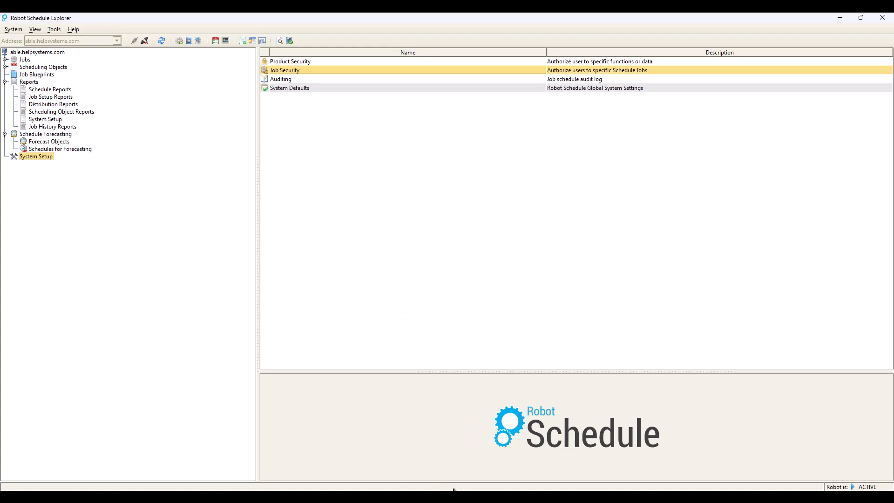
- Switch to 5250 display session A and open the Grant Robot Authority (RBTGRTAUT) parameters for secured object *JOB from a command line
mouse_move(499, 497)
click(426, 458)
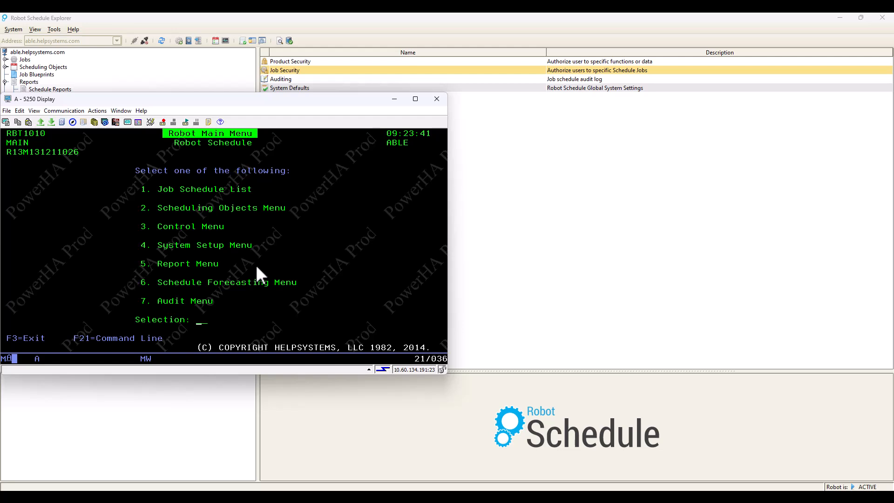
key(shift+F9)
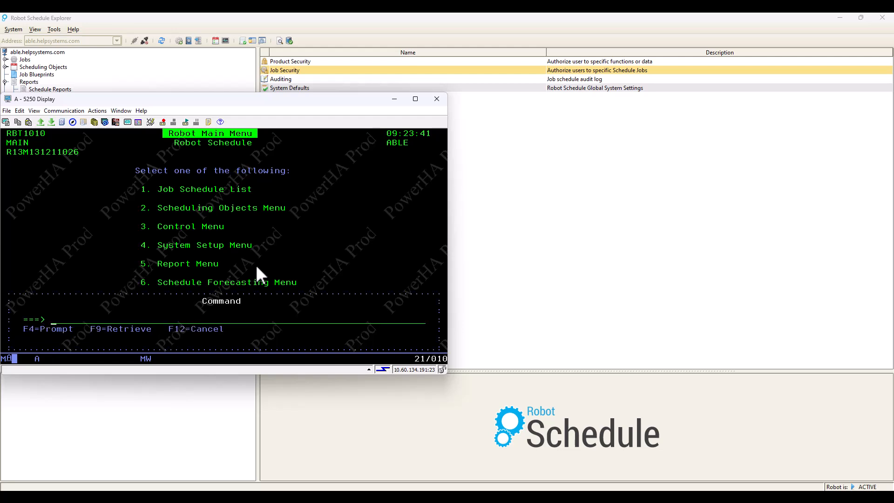
text(rbtgrtaut)
key(Return)
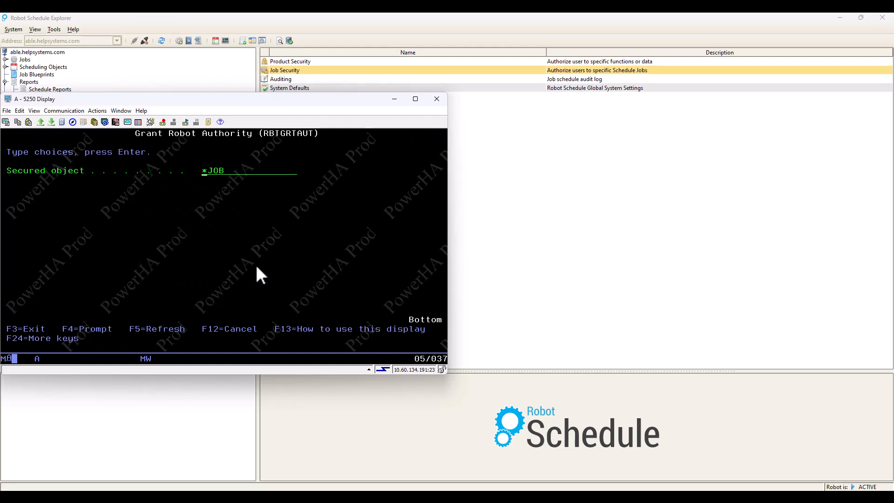
key(Return)
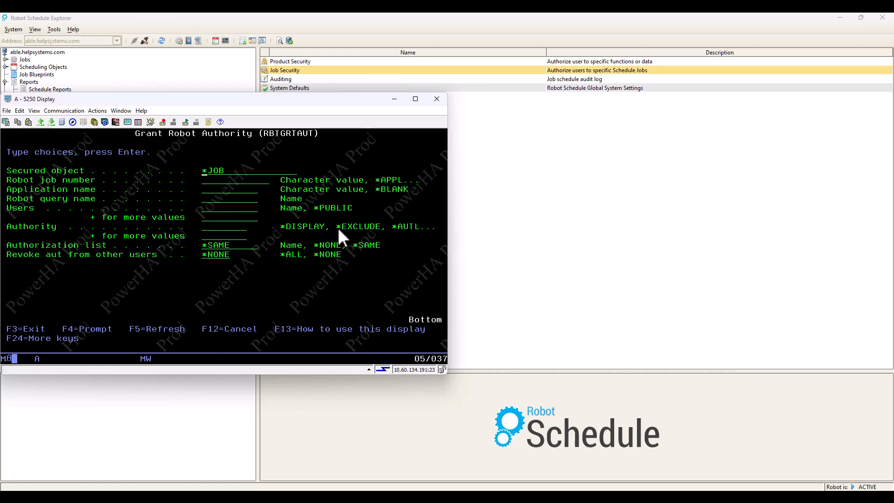
- Look through the permitted values for the Secured object parameter of Grant Robot Authority, and exit the value list
key(F4)
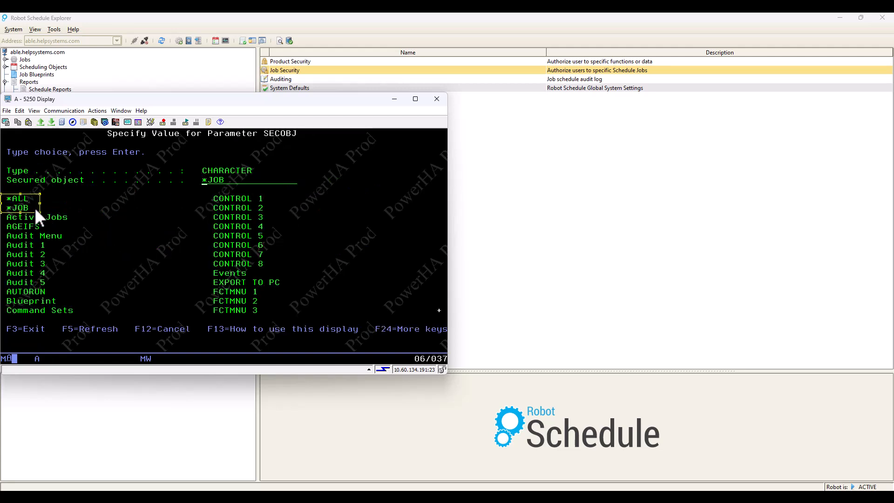
click(87, 201)
click(237, 301)
scroll(238, 301, down, 3)
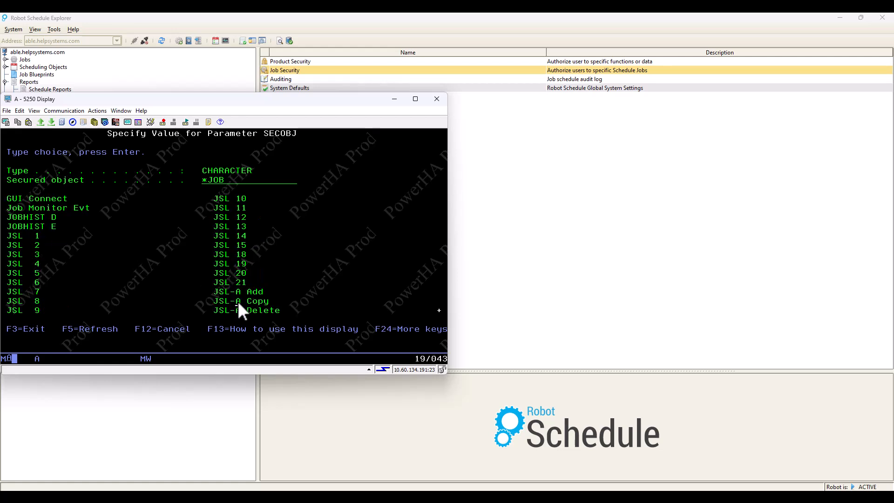
scroll(237, 301, up, 2)
click(36, 264)
key(F3)
- Reopen the Grant Robot Authority parameters for *JOB, examine the application, query, users, authority and authorization list fields, and exit to the Robot Main Menu
key(F4)
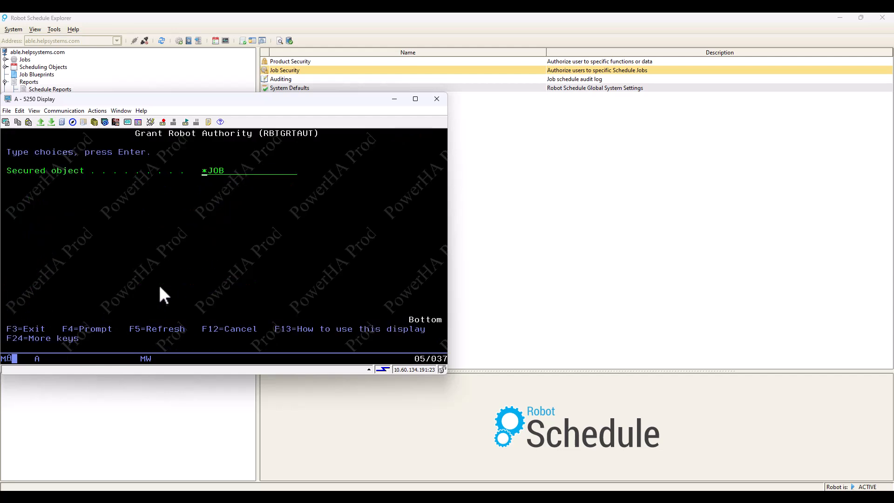
key(Return)
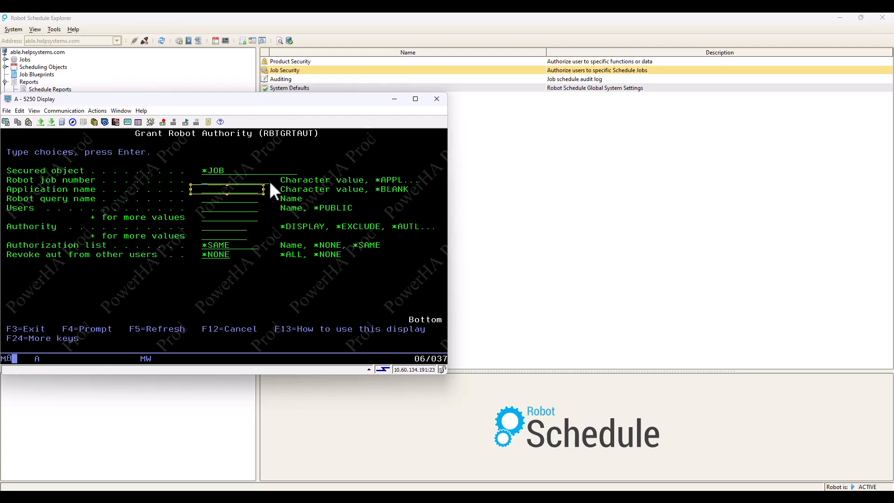
drag(197, 200, 216, 198)
click(158, 205)
drag(222, 209, 358, 212)
drag(198, 223, 267, 230)
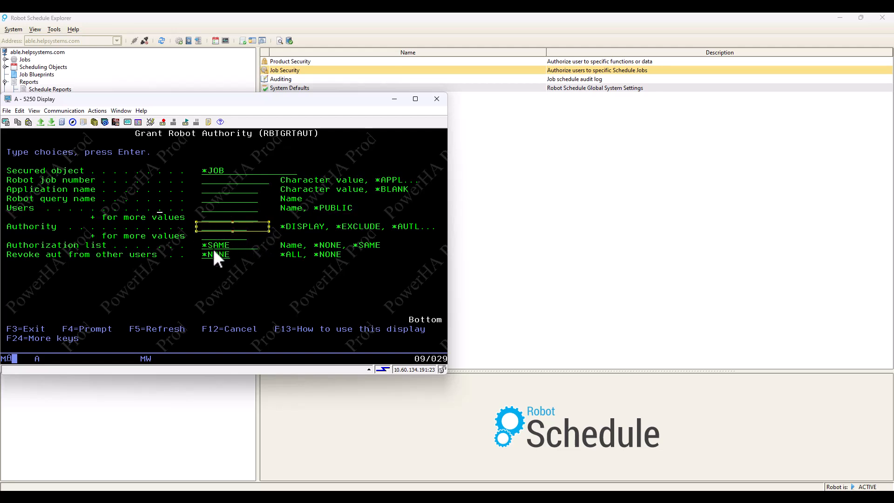
click(189, 248)
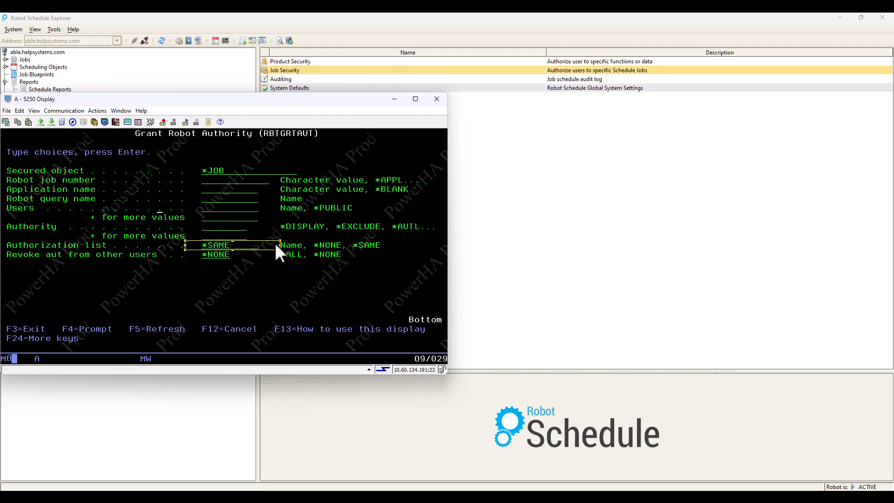
click(142, 282)
click(121, 286)
key(Return)
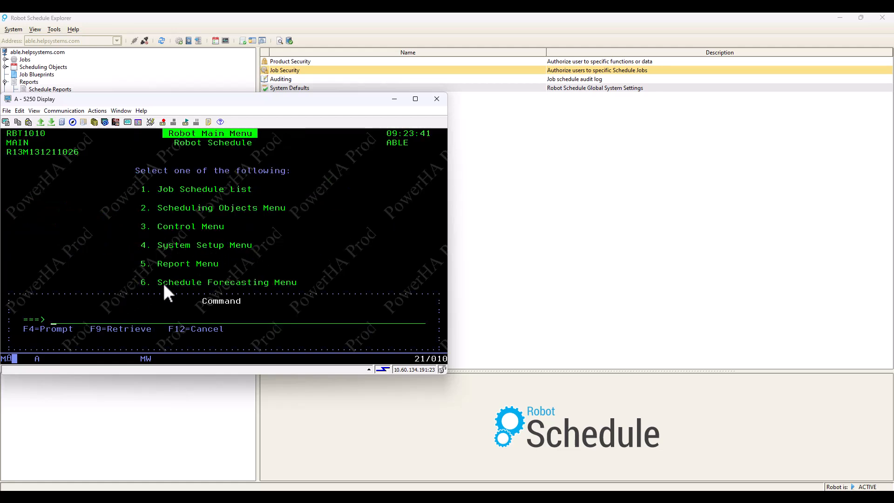
key(F12)
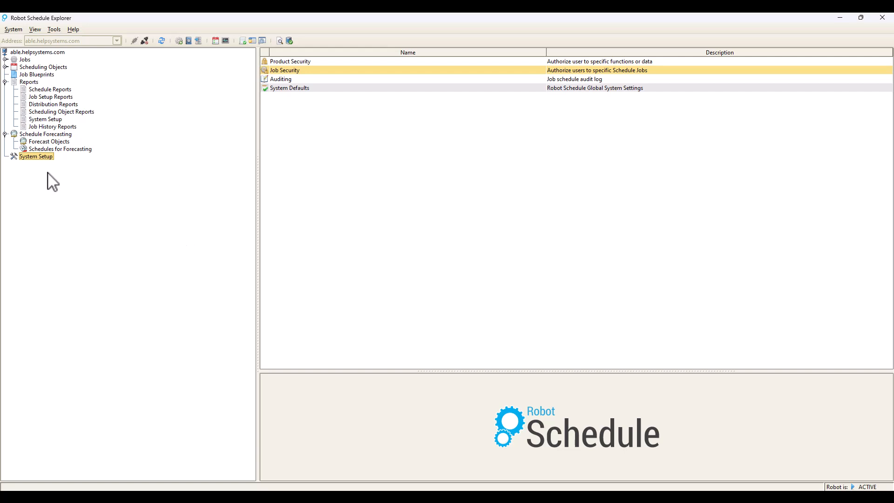
- Switch to Robot Schedule Explorer and open the Audit Log Report options from the System Setup reports
click(46, 120)
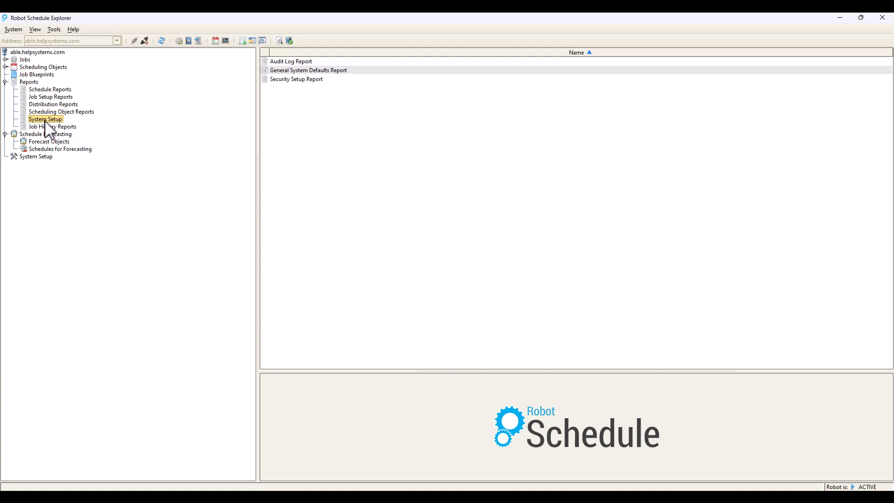
click(282, 59)
right_click(281, 60)
click(315, 65)
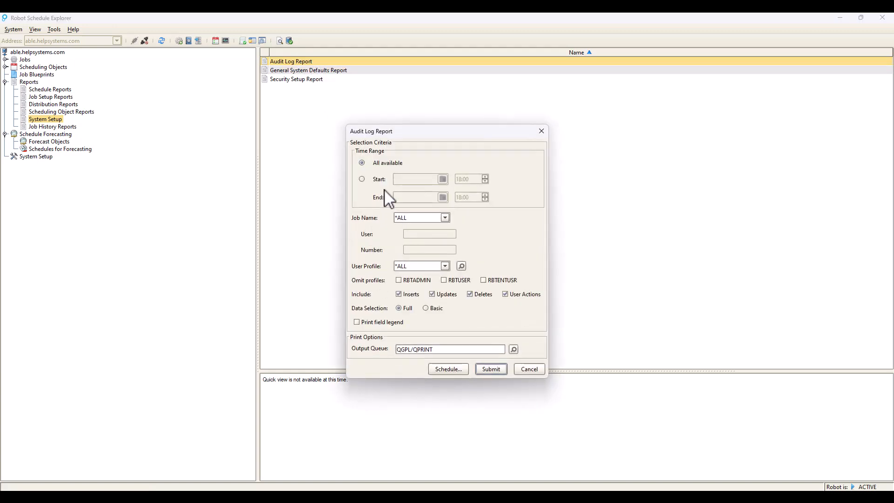
- Limit the audit log report's time range to 09/09/24 00:00 through 09/09/24 18:00
click(362, 179)
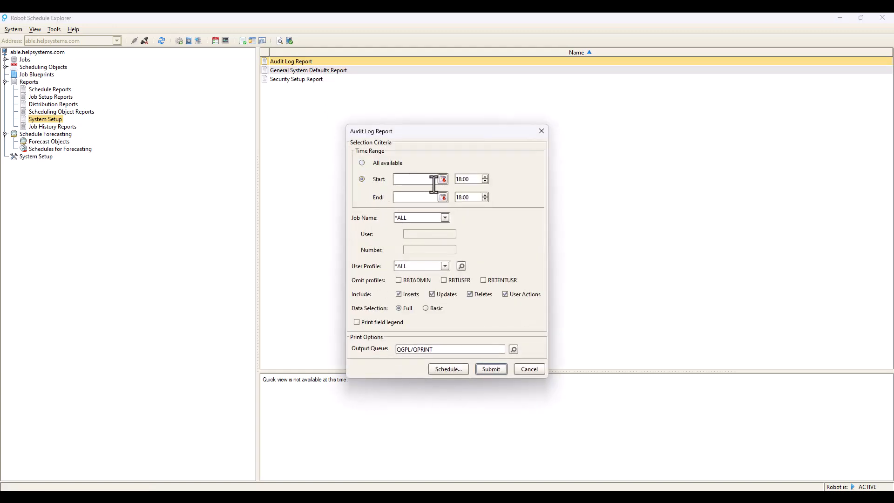
click(443, 179)
click(373, 217)
click(443, 197)
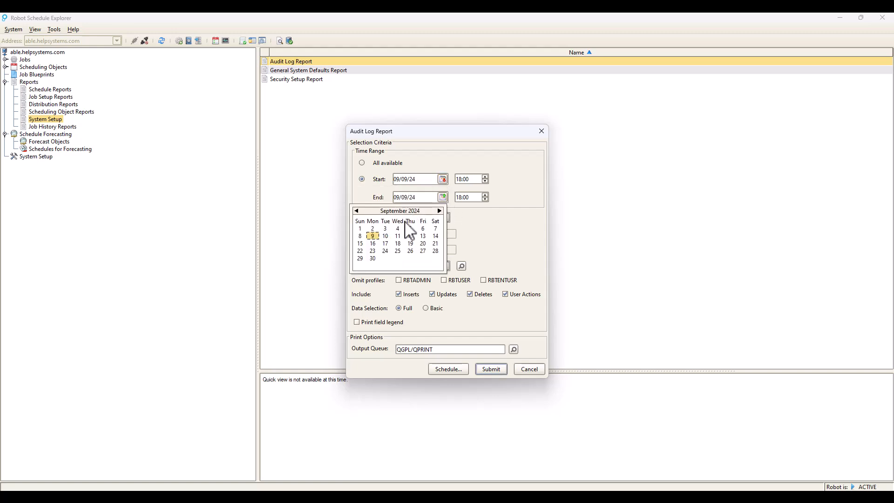
click(373, 236)
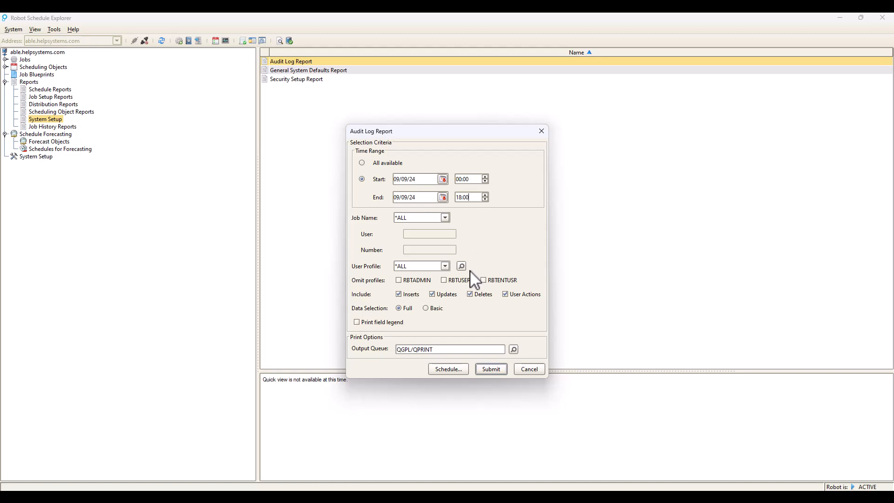
- Omit the RBTADMIN, RBTUSER and RBTENTUSR profiles from the audit log report and submit it
click(406, 281)
click(446, 281)
click(484, 282)
click(485, 369)
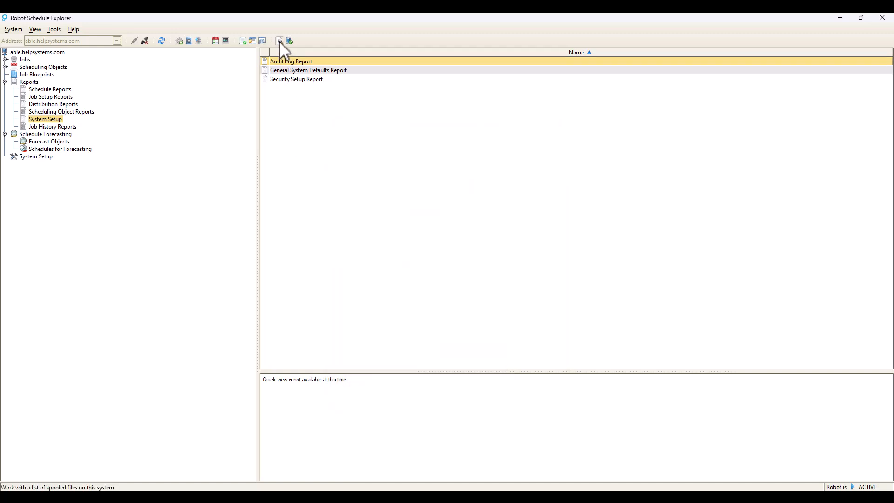
- Open the current user's spooled files list, maximize it and view the newest file, RBT534P
click(280, 41)
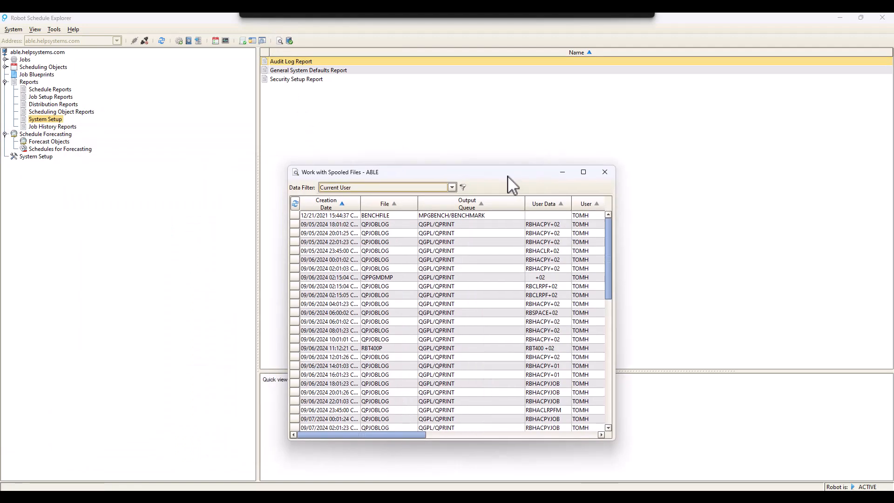
drag(507, 176, 429, 124)
click(499, 119)
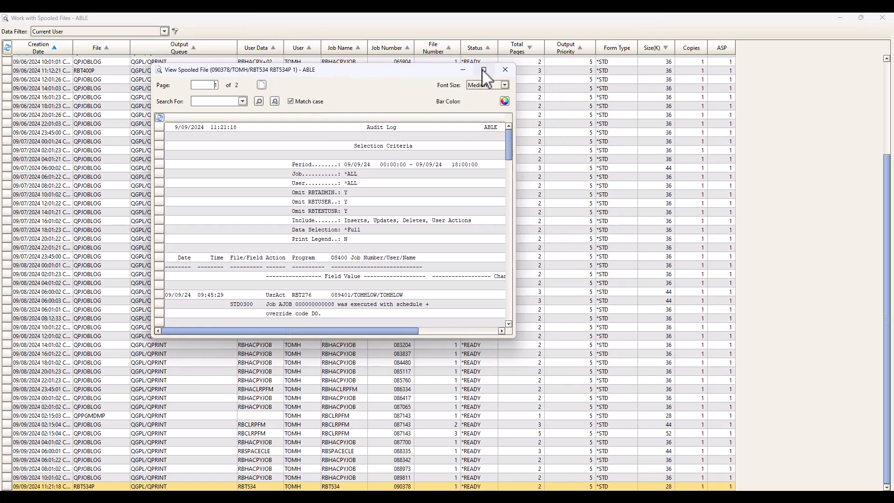
- Maximize the audit log report, examine the user action entry for job AJOB, and close the report
click(484, 69)
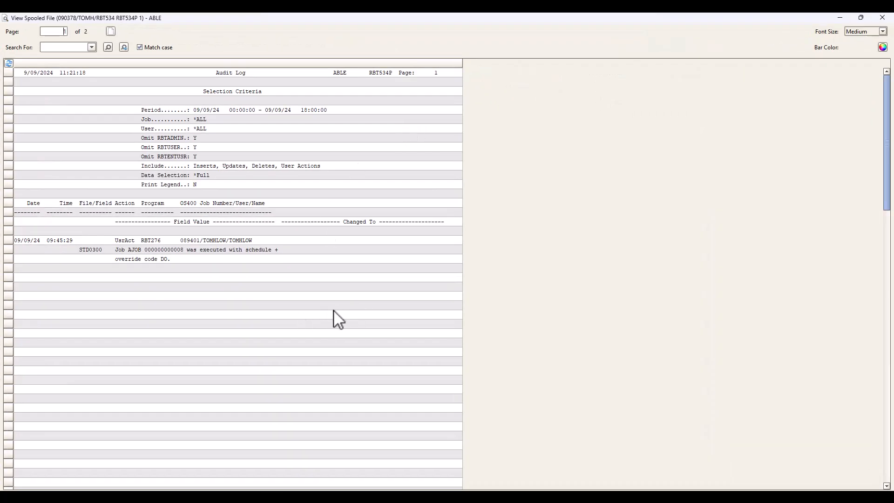
drag(14, 246, 163, 258)
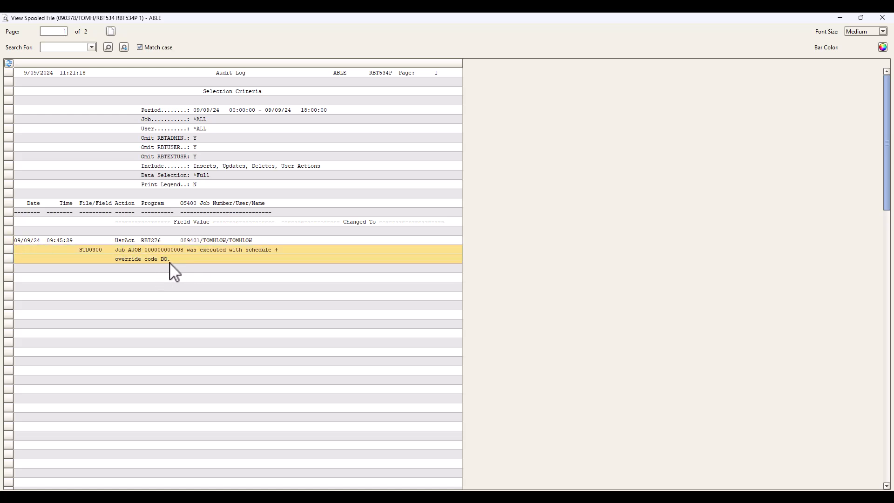
click(887, 16)
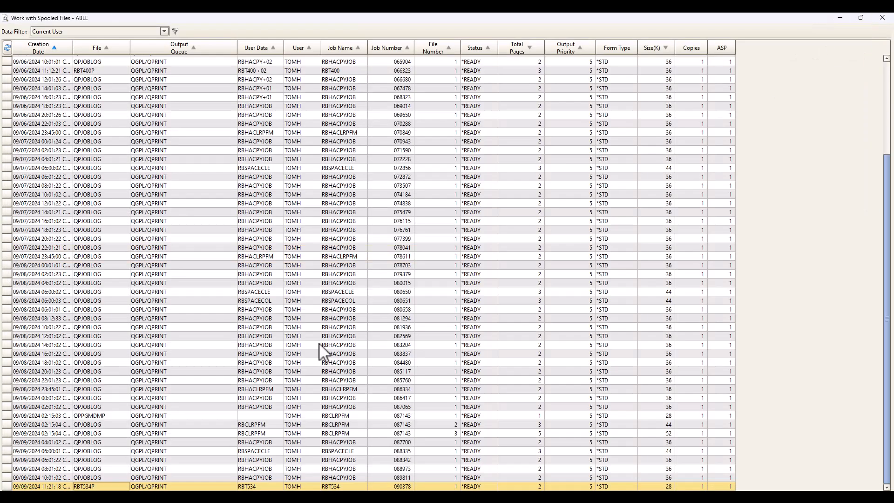